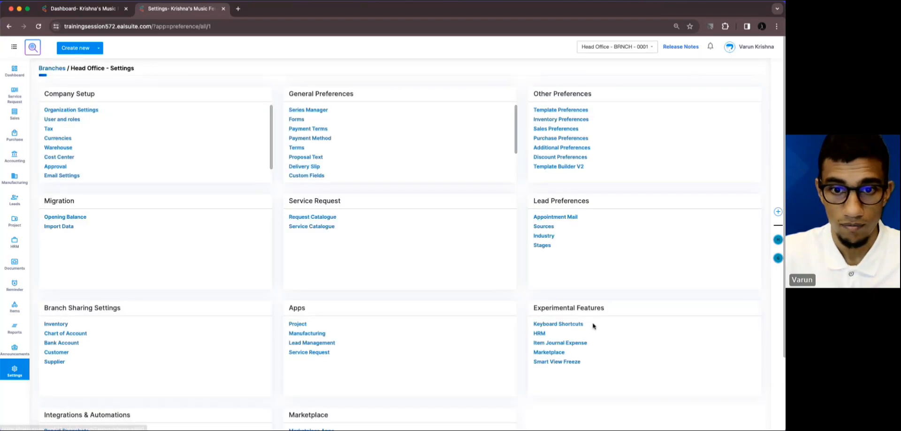
- Open the Smart View Freeze experimental feature settings for the Head Office branch
{"action": "scroll", "coordinate": [574, 316], "scroll_direction": "down", "scroll_amount": 2}
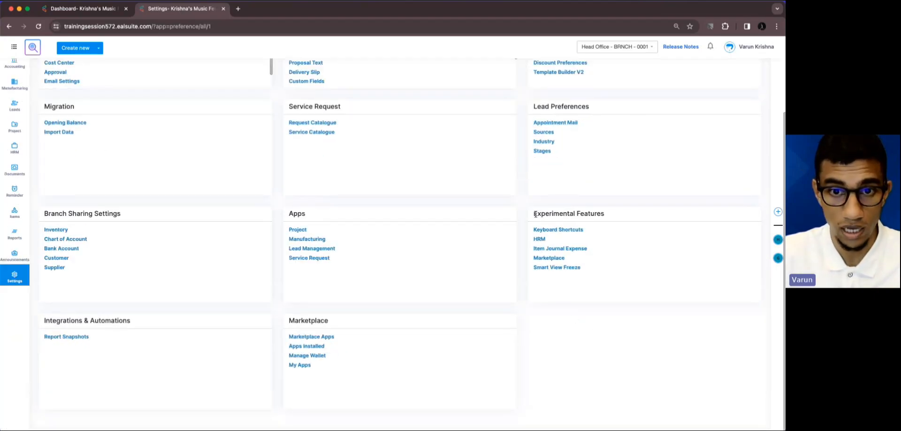
{"action": "left_click_drag", "start_coordinate": [536, 214], "coordinate": [606, 216]}
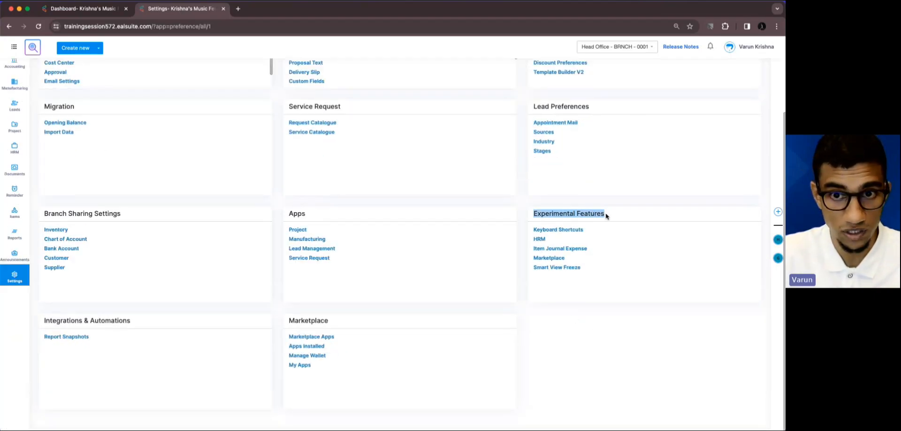
{"action": "left_click", "coordinate": [564, 267]}
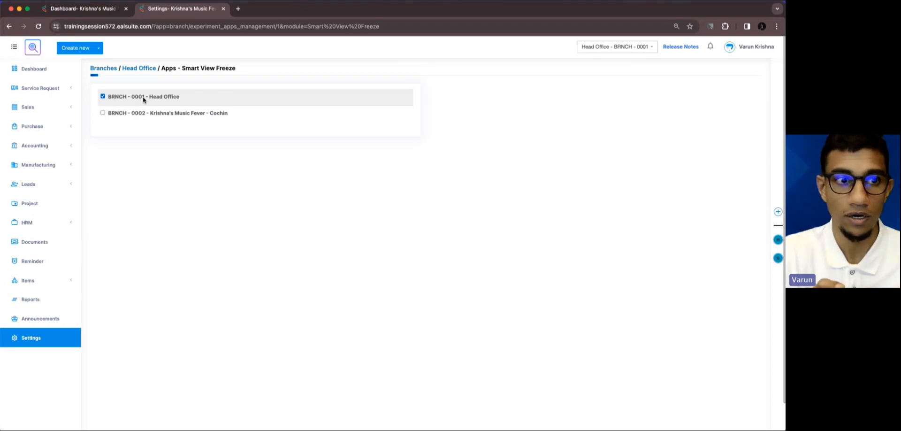
{"action": "left_click", "coordinate": [149, 68]}
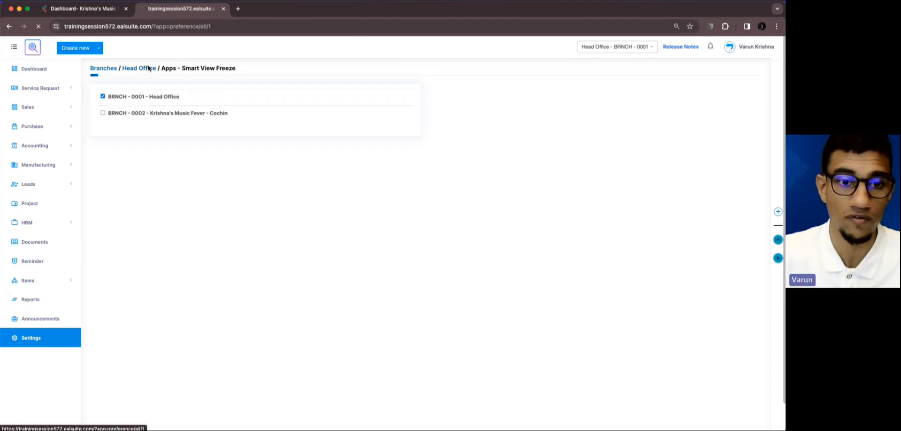
{"action": "scroll", "coordinate": [520, 256], "scroll_direction": "down", "scroll_amount": 2}
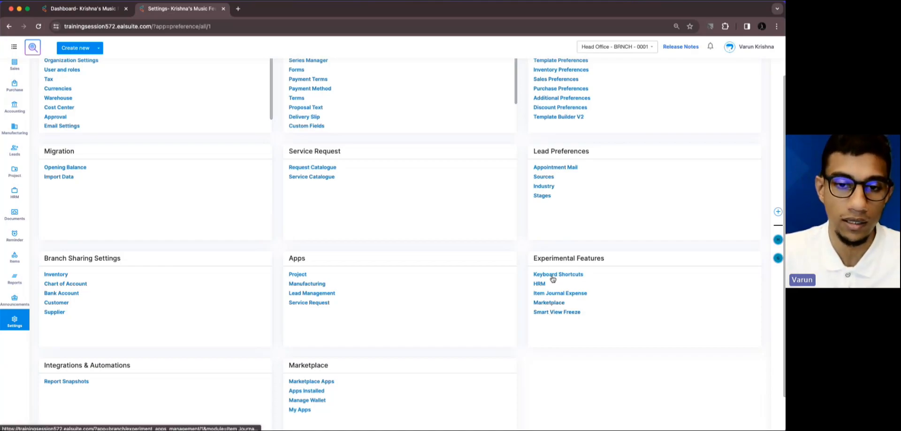
{"action": "left_click", "coordinate": [554, 314]}
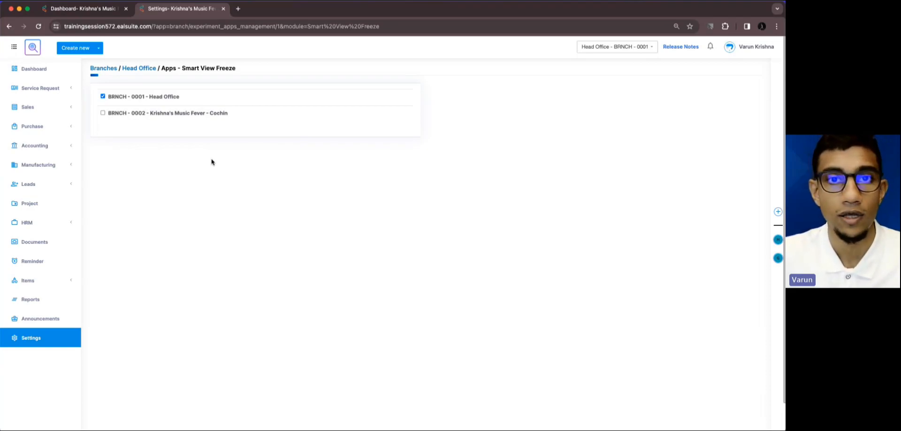
- Open the sales invoice list and bring up its Primary view for editing at the column selection
{"action": "left_click", "coordinate": [51, 107]}
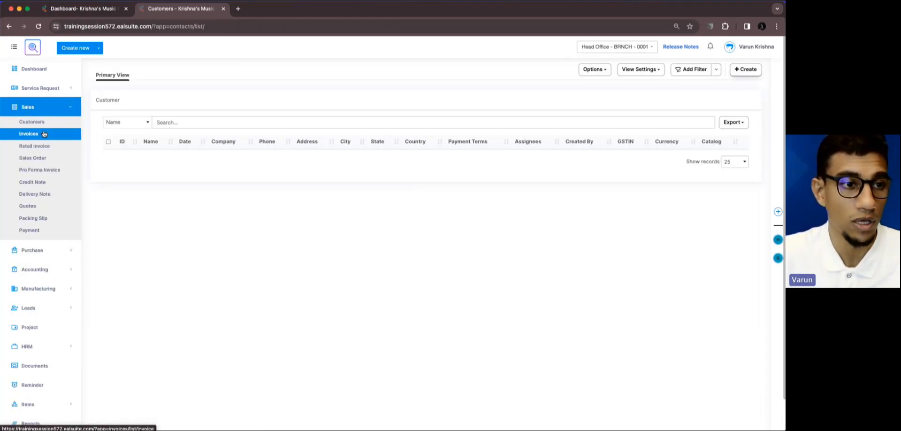
{"action": "left_click", "coordinate": [44, 135]}
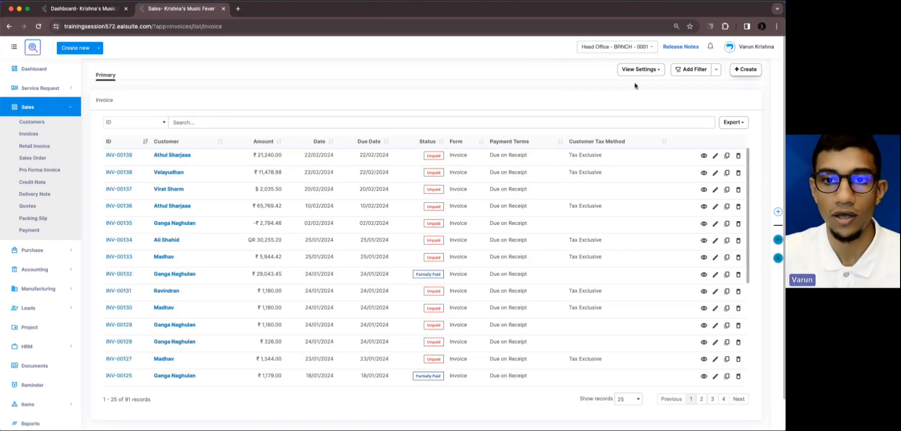
{"action": "left_click", "coordinate": [645, 73]}
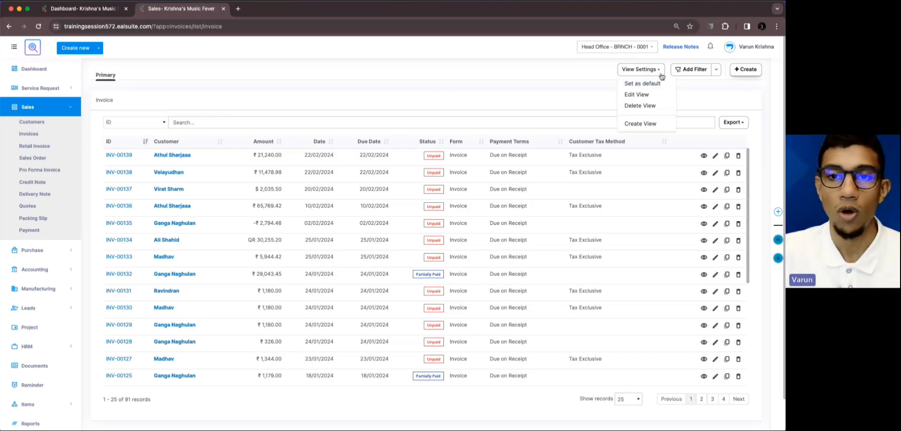
{"action": "left_click", "coordinate": [653, 95]}
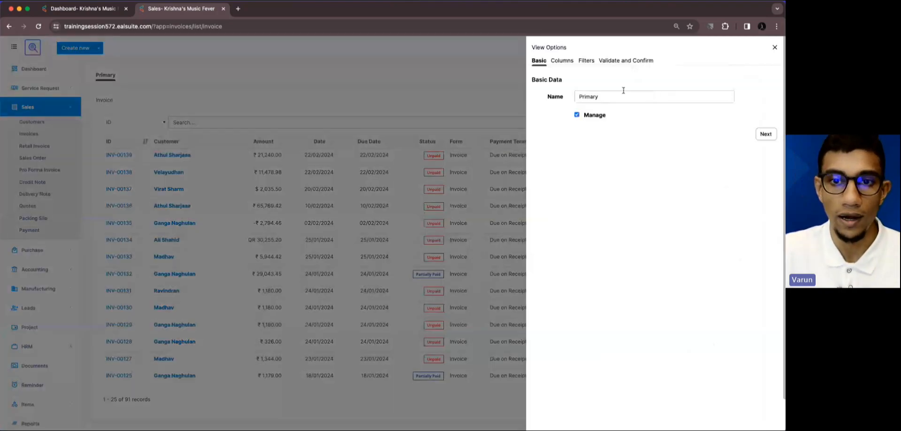
{"action": "left_click", "coordinate": [766, 135]}
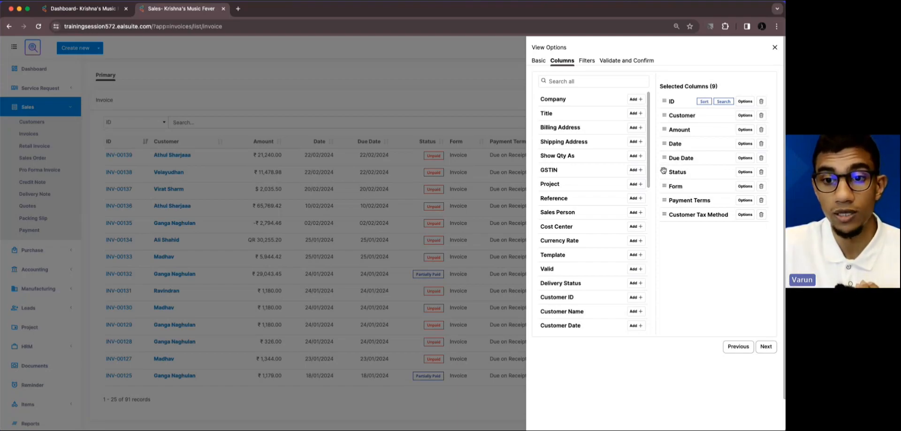
- Move the Status column to first place among the selected columns and return it to its place after Due Date
{"action": "left_click_drag", "start_coordinate": [664, 170], "coordinate": [662, 98]}
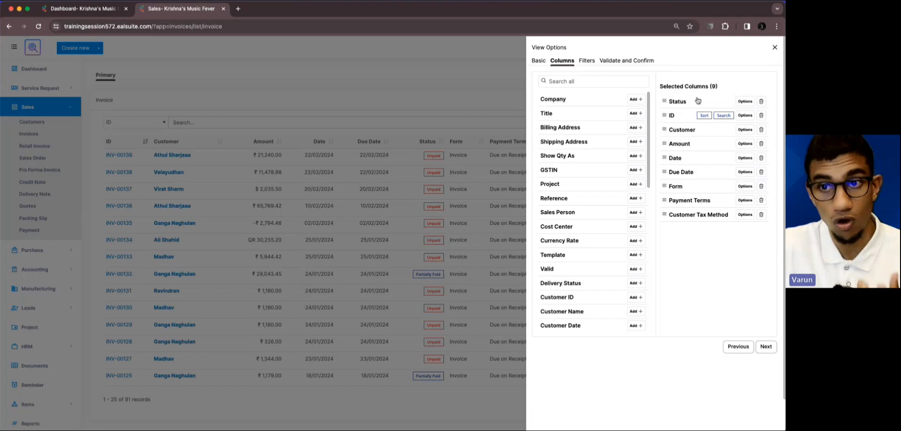
{"action": "left_click", "coordinate": [740, 101]}
{"action": "left_click", "coordinate": [744, 101]}
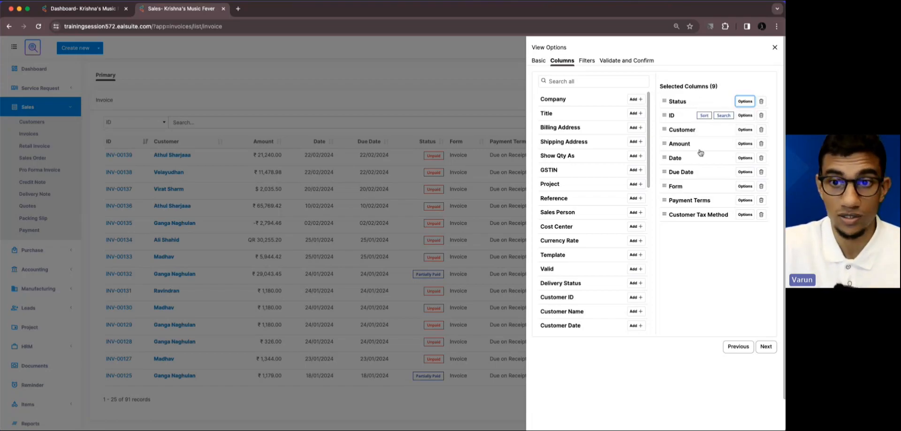
{"action": "left_click_drag", "start_coordinate": [664, 102], "coordinate": [663, 168]}
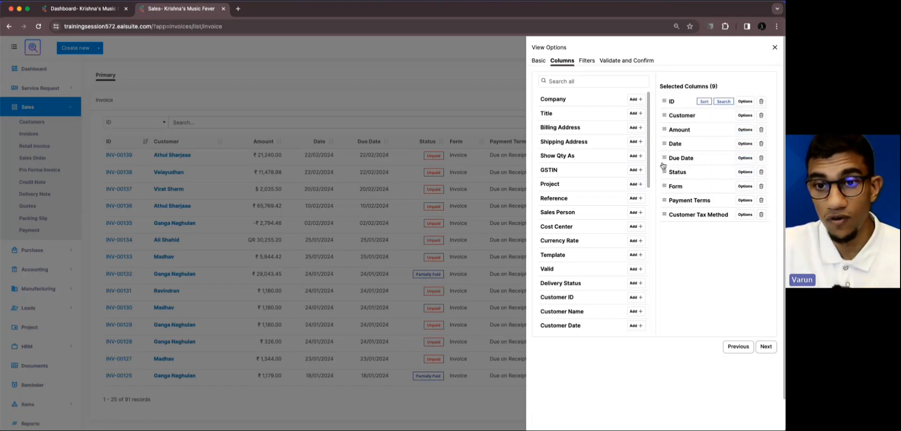
{"action": "left_click", "coordinate": [740, 172]}
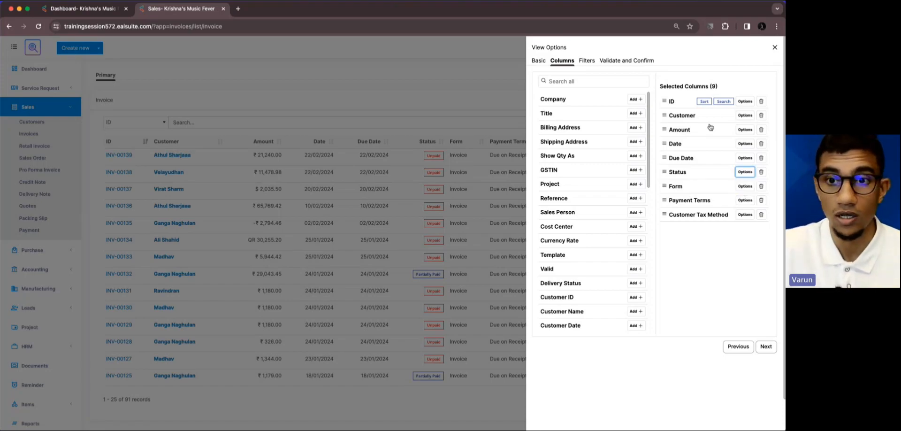
- Review the options available for the ID and Customer columns
{"action": "left_click", "coordinate": [743, 101]}
{"action": "left_click", "coordinate": [743, 101]}
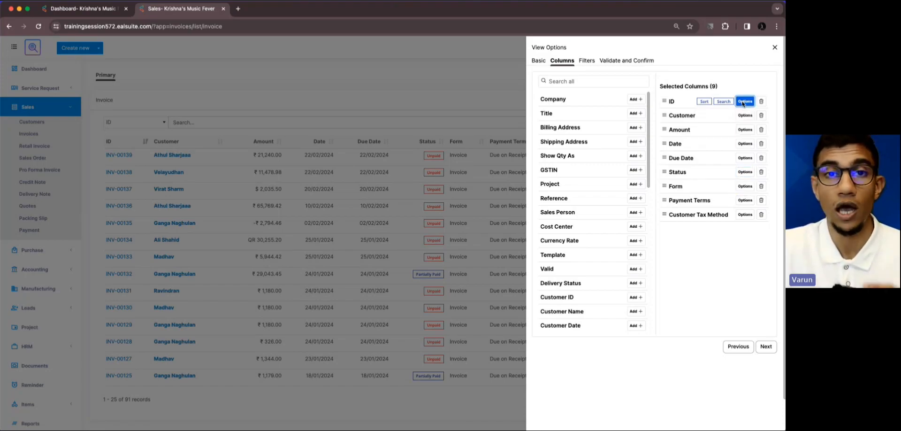
{"action": "left_click", "coordinate": [745, 115]}
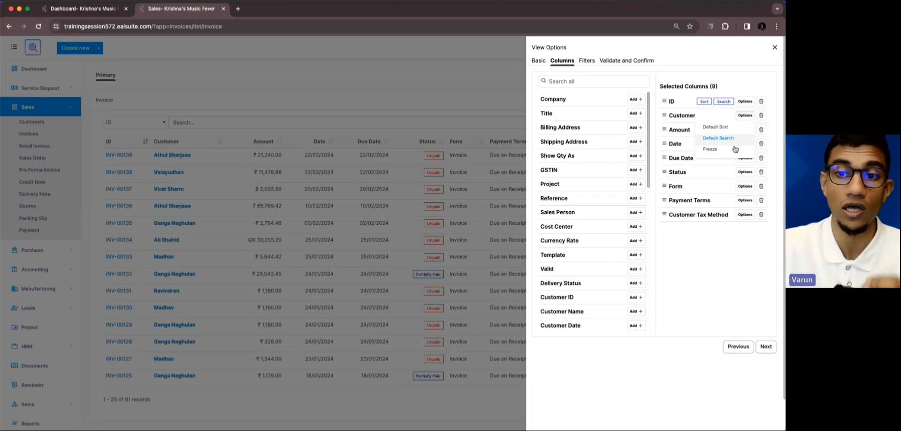
{"action": "left_click", "coordinate": [746, 116]}
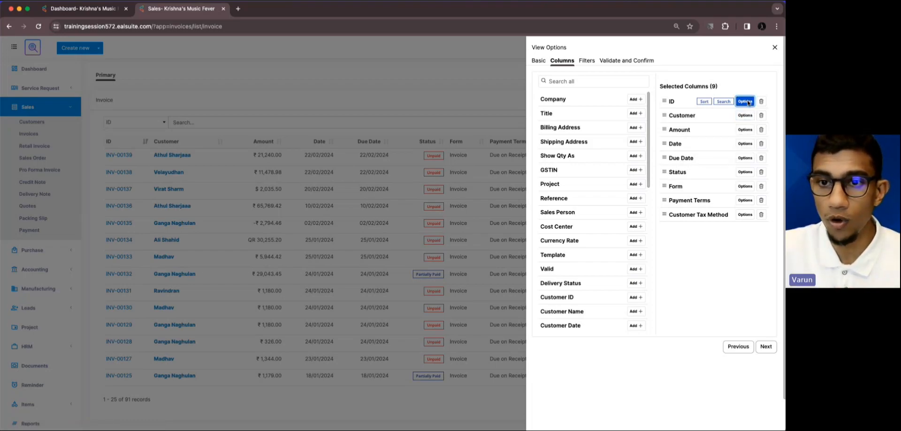
- Try the Freeze option on the ID column and on the Customer column
{"action": "left_click", "coordinate": [751, 103]}
{"action": "left_click", "coordinate": [710, 135]}
{"action": "left_click", "coordinate": [745, 115]}
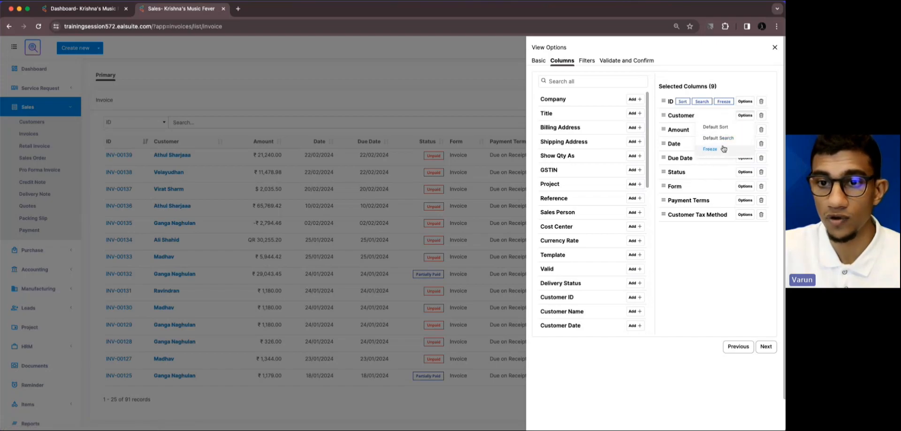
{"action": "left_click", "coordinate": [711, 149]}
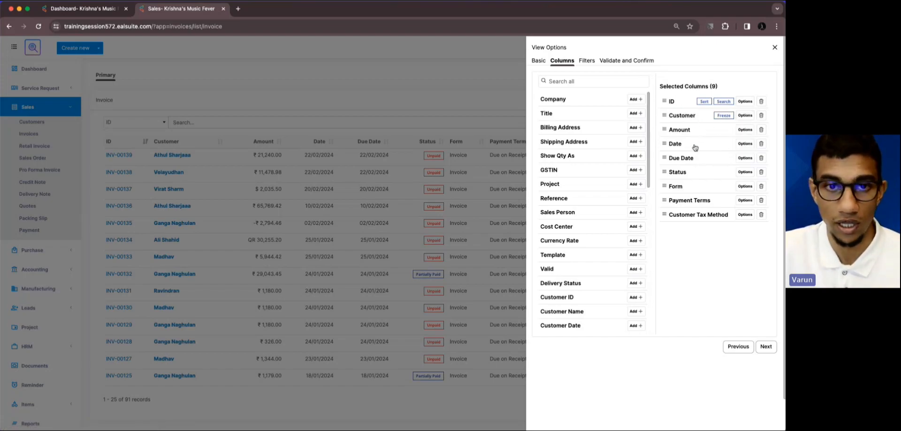
- Move the Customer column below Due Date and freeze the ID column
{"action": "left_click", "coordinate": [745, 116]}
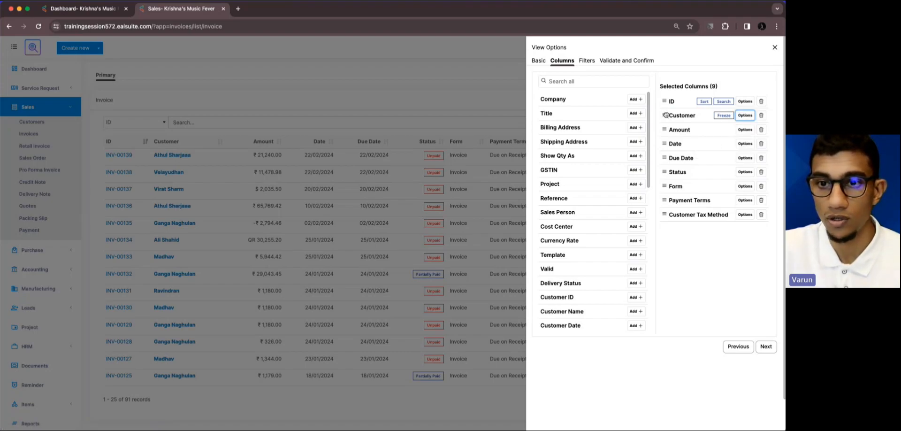
{"action": "left_click_drag", "start_coordinate": [664, 116], "coordinate": [664, 158]}
{"action": "left_click", "coordinate": [745, 101]}
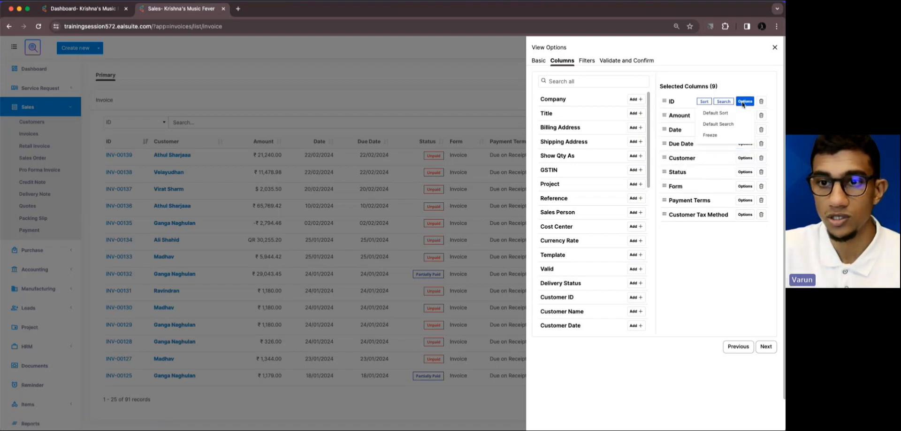
{"action": "left_click", "coordinate": [711, 135]}
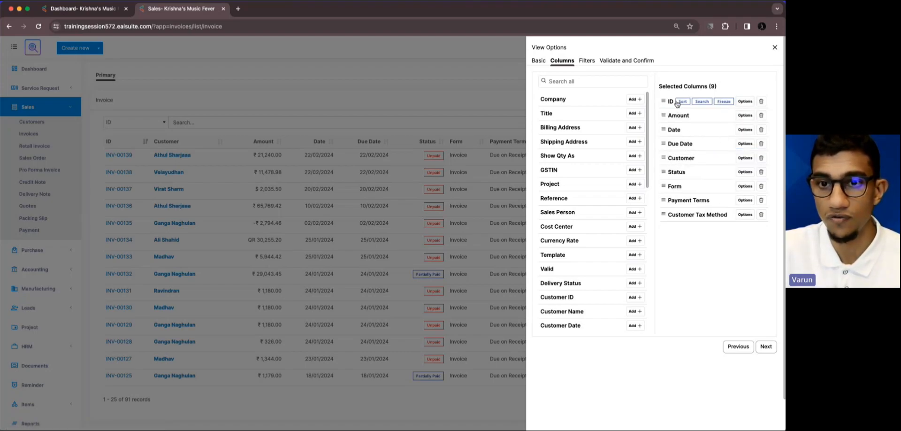
- Submit the Primary view's column changes without adding any filters
{"action": "left_click", "coordinate": [765, 347]}
{"action": "left_click", "coordinate": [765, 117]}
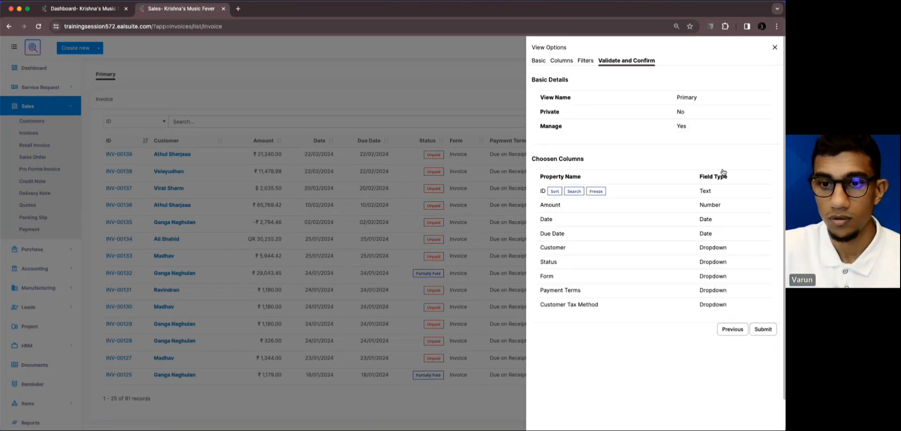
{"action": "left_click", "coordinate": [764, 329]}
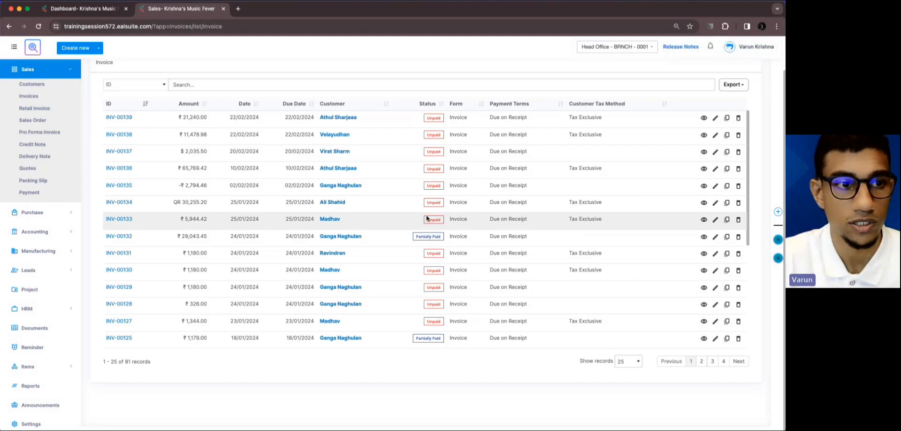
{"action": "scroll", "coordinate": [427, 219], "scroll_direction": "left", "scroll_amount": 5}
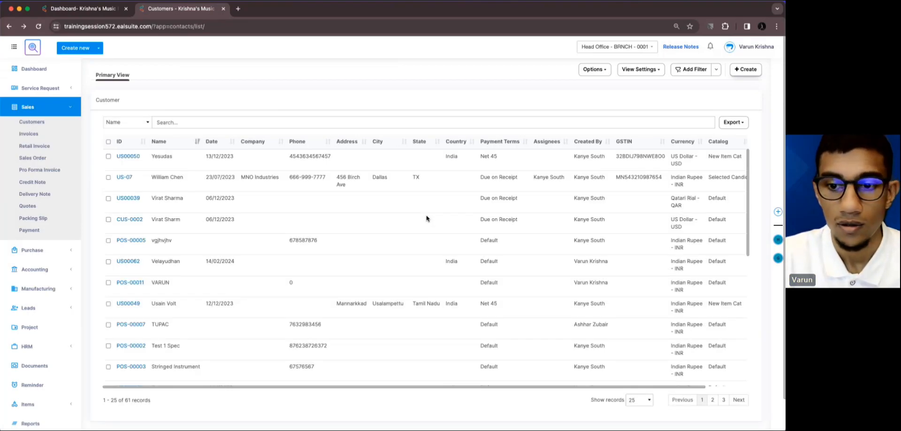
- Edit the invoice list's Primary view again and add the GSTIN and Sales Person columns
{"action": "left_click", "coordinate": [62, 134]}
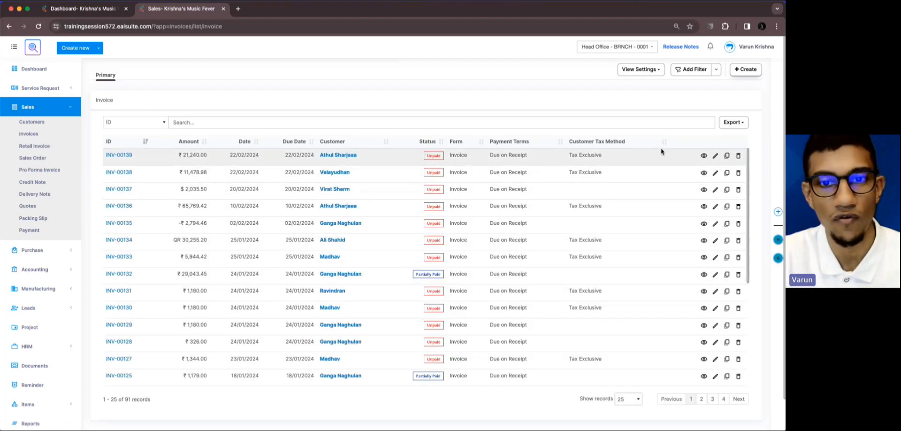
{"action": "left_click", "coordinate": [657, 71]}
{"action": "left_click", "coordinate": [654, 94]}
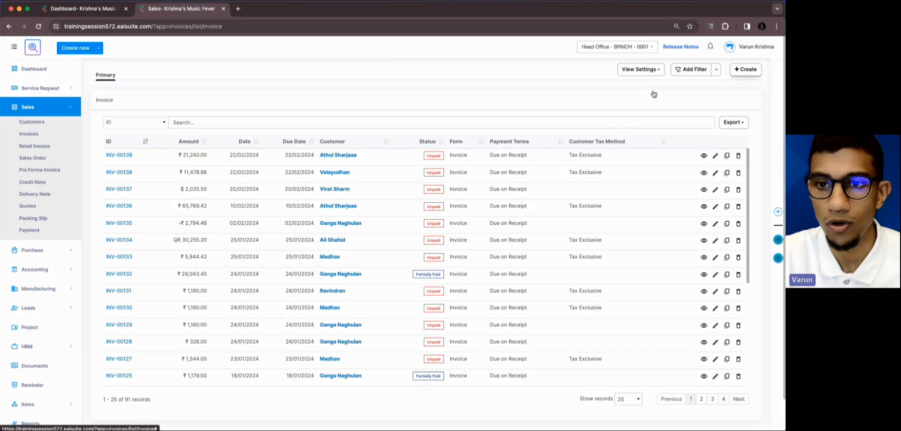
{"action": "left_click", "coordinate": [767, 134]}
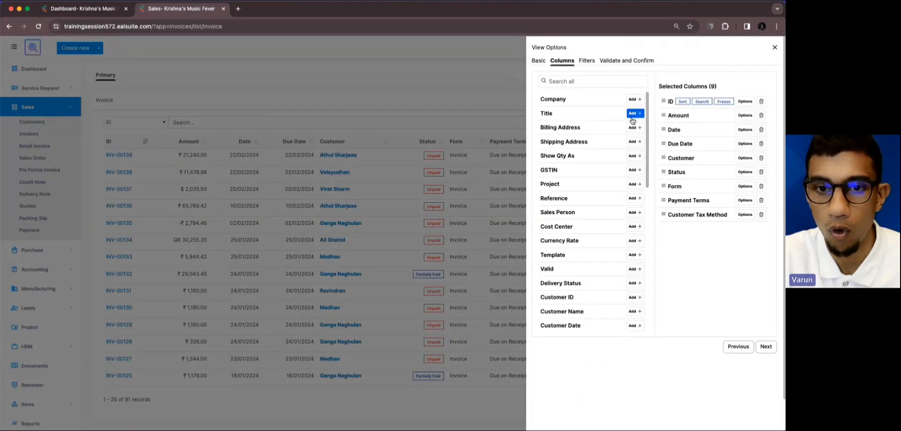
{"action": "left_click", "coordinate": [635, 170]}
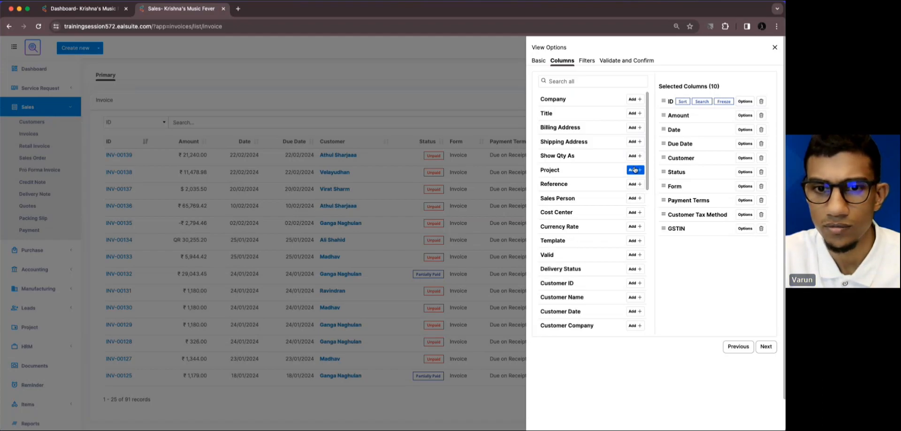
{"action": "left_click", "coordinate": [637, 198]}
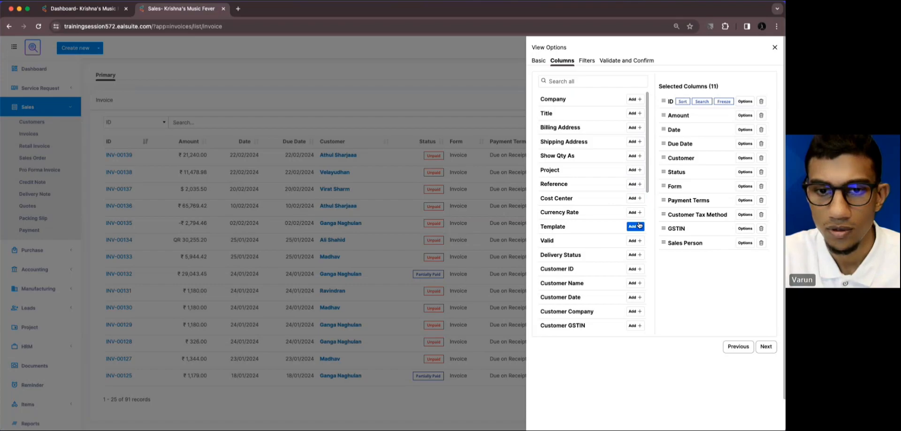
- Add the Customer Form and Customer Currency columns to the view and continue to its filters
{"action": "scroll", "coordinate": [638, 225], "scroll_direction": "down", "scroll_amount": 2}
{"action": "scroll", "coordinate": [639, 225], "scroll_direction": "down", "scroll_amount": 10}
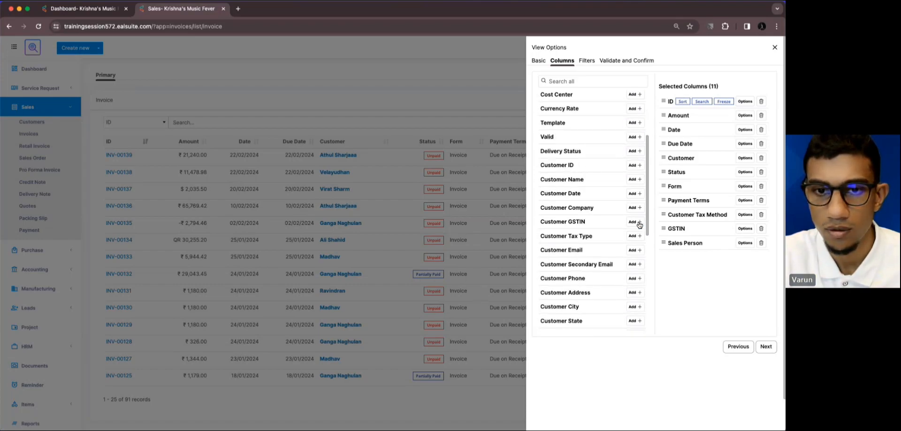
{"action": "scroll", "coordinate": [639, 225], "scroll_direction": "down", "scroll_amount": 4}
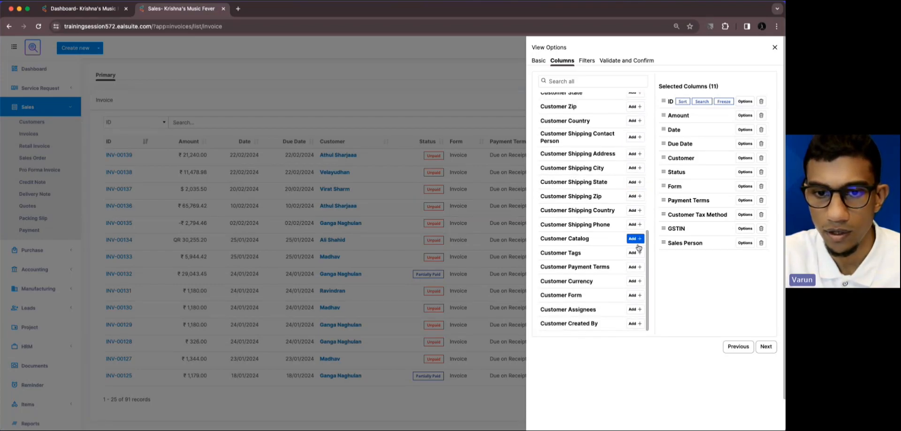
{"action": "left_click", "coordinate": [635, 296]}
{"action": "left_click", "coordinate": [635, 295]}
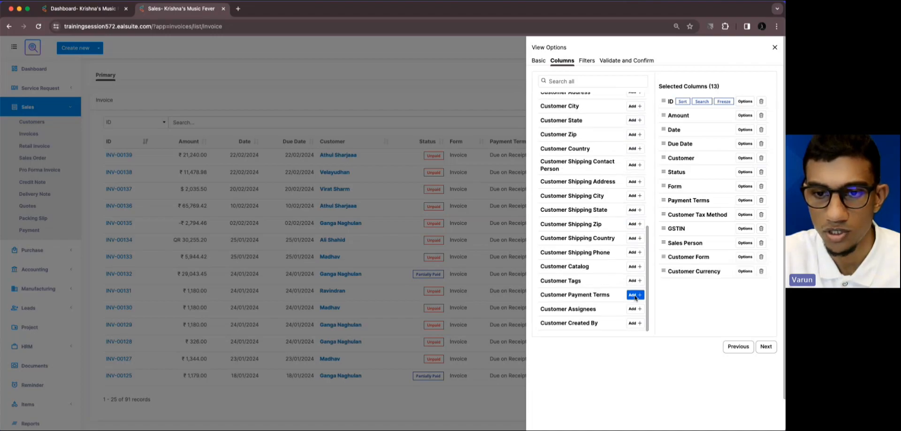
{"action": "left_click", "coordinate": [767, 347]}
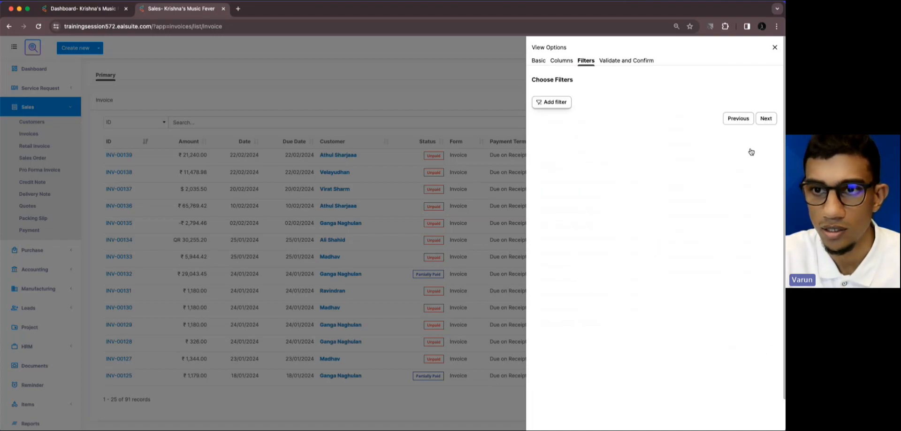
- Submit the Primary view's four added columns without setting any filters
{"action": "left_click", "coordinate": [766, 120]}
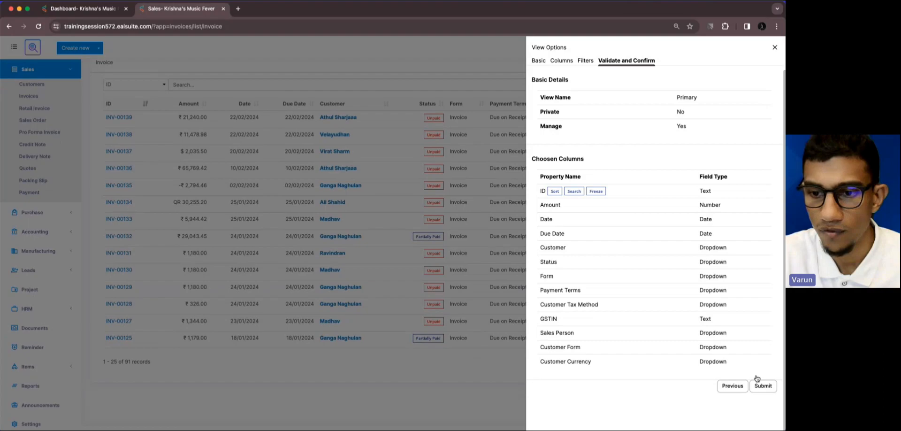
{"action": "left_click", "coordinate": [762, 386]}
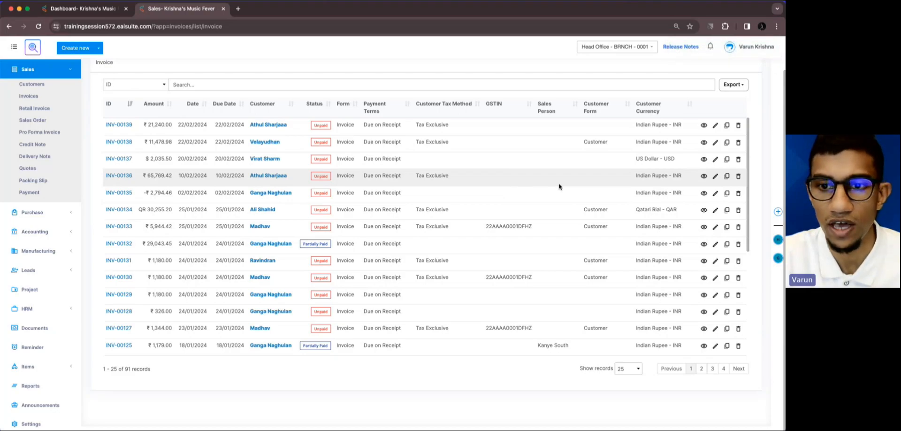
- Edit the invoice list's Primary view and add the Reference, Show Qty As, Title and Company columns
{"action": "scroll", "coordinate": [619, 137], "scroll_direction": "up", "scroll_amount": 2}
{"action": "left_click", "coordinate": [652, 70]}
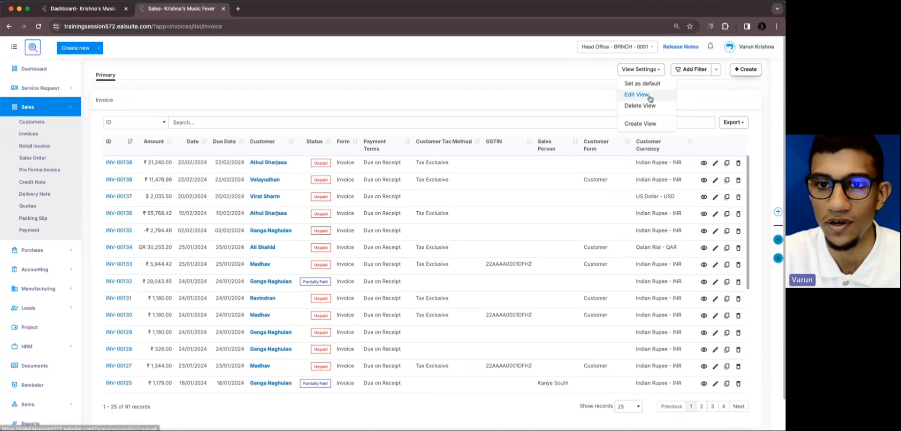
{"action": "left_click", "coordinate": [650, 99]}
{"action": "left_click", "coordinate": [765, 134]}
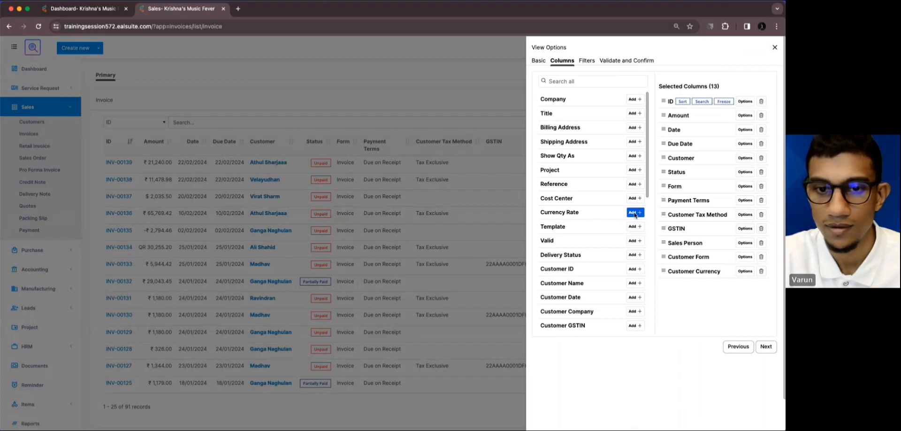
{"action": "left_click", "coordinate": [634, 183]}
{"action": "left_click", "coordinate": [634, 155]}
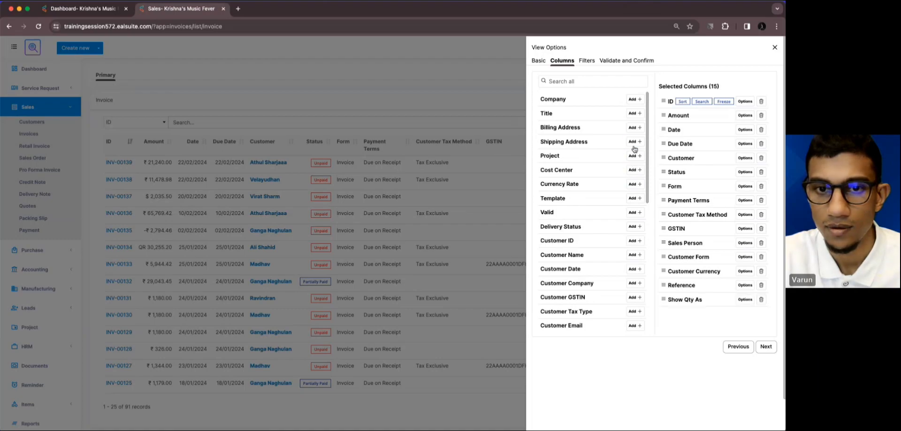
{"action": "left_click", "coordinate": [634, 113]}
{"action": "left_click", "coordinate": [636, 100]}
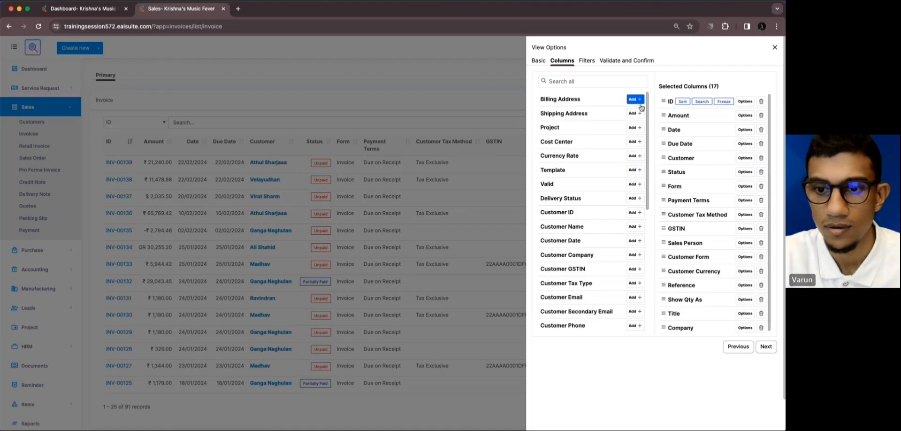
- Skip the filters and submit the Primary view's updated column selection
{"action": "left_click", "coordinate": [766, 346]}
{"action": "left_click", "coordinate": [765, 118]}
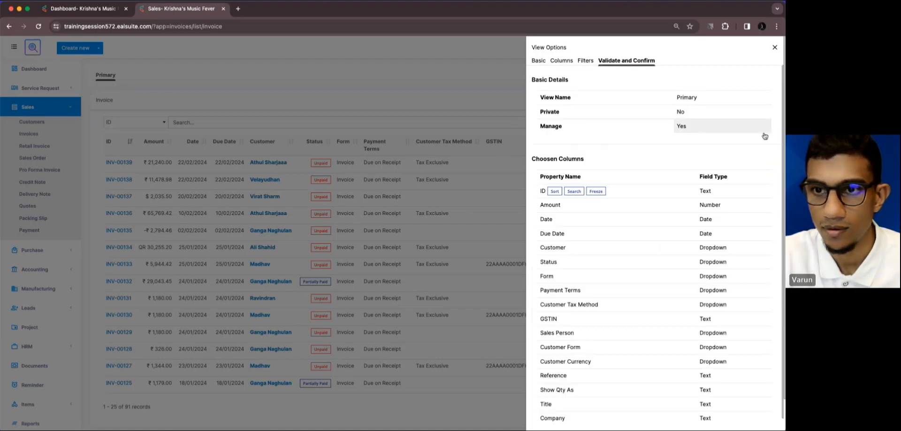
{"action": "scroll", "coordinate": [744, 324], "scroll_direction": "down", "scroll_amount": 1}
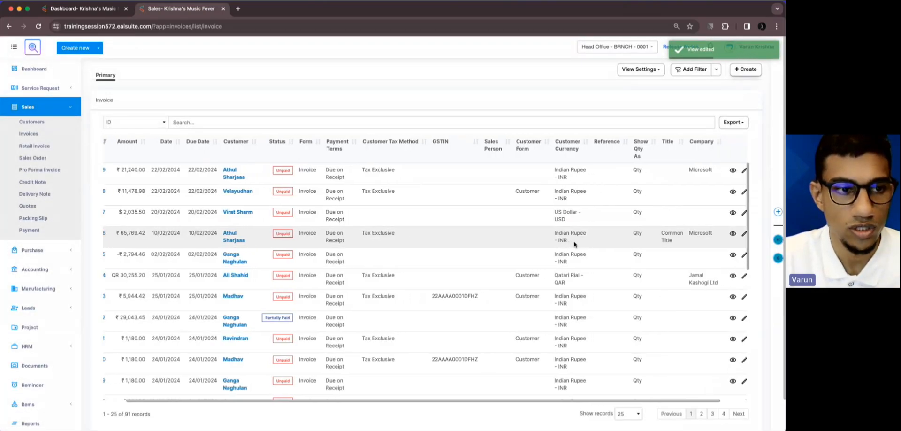
- Examine the invoice list across its full width to check how the ID column behaves
{"action": "scroll", "coordinate": [575, 245], "scroll_direction": "right", "scroll_amount": 2}
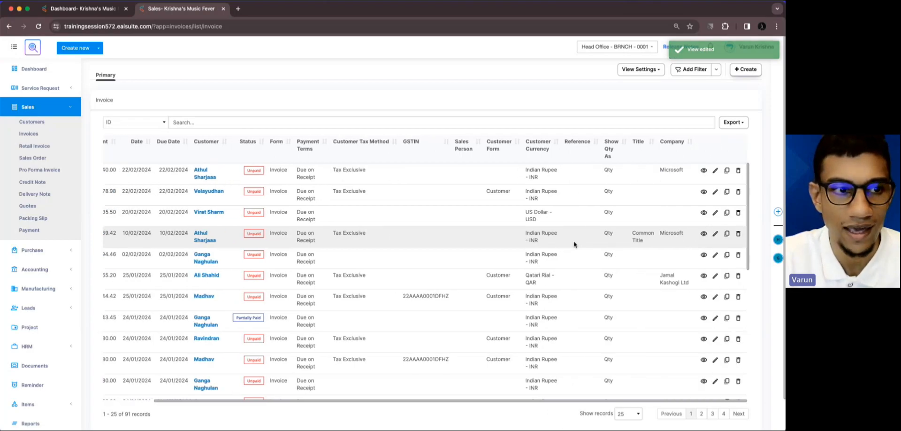
{"action": "scroll", "coordinate": [574, 244], "scroll_direction": "left", "scroll_amount": 2}
{"action": "scroll", "coordinate": [575, 244], "scroll_direction": "right", "scroll_amount": 2}
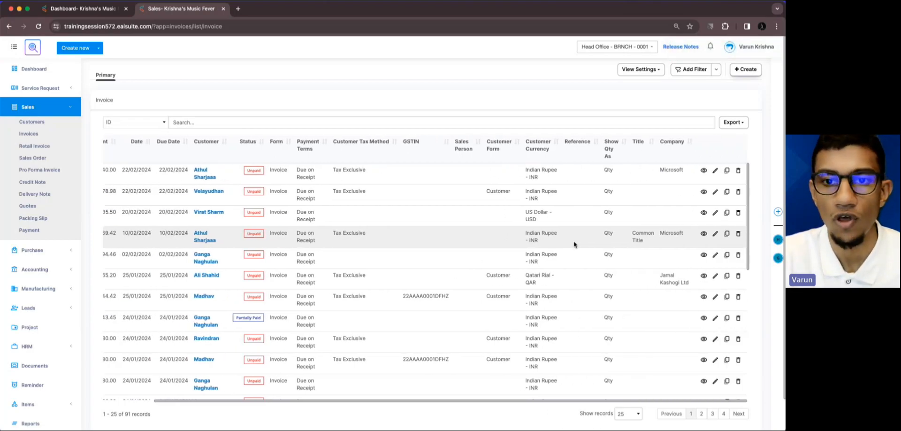
{"action": "scroll", "coordinate": [575, 244], "scroll_direction": "left", "scroll_amount": 2}
{"action": "scroll", "coordinate": [575, 244], "scroll_direction": "right", "scroll_amount": 2}
{"action": "scroll", "coordinate": [574, 244], "scroll_direction": "left", "scroll_amount": 2}
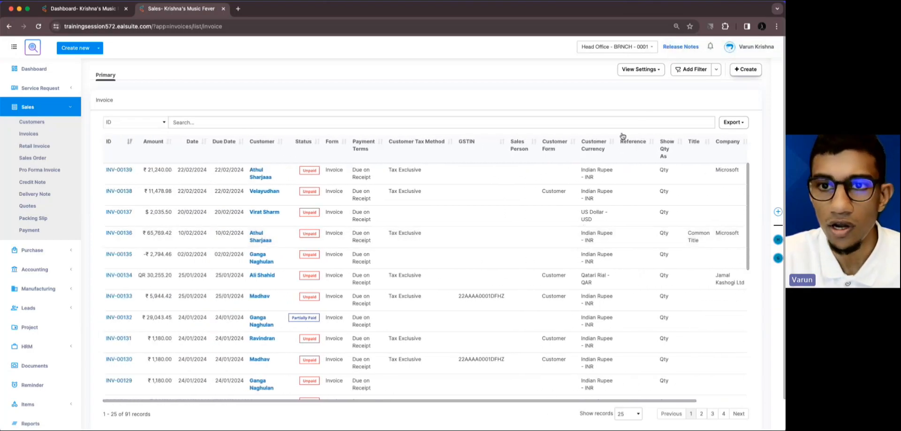
{"action": "scroll", "coordinate": [706, 211], "scroll_direction": "right", "scroll_amount": 2}
{"action": "scroll", "coordinate": [706, 211], "scroll_direction": "left", "scroll_amount": 2}
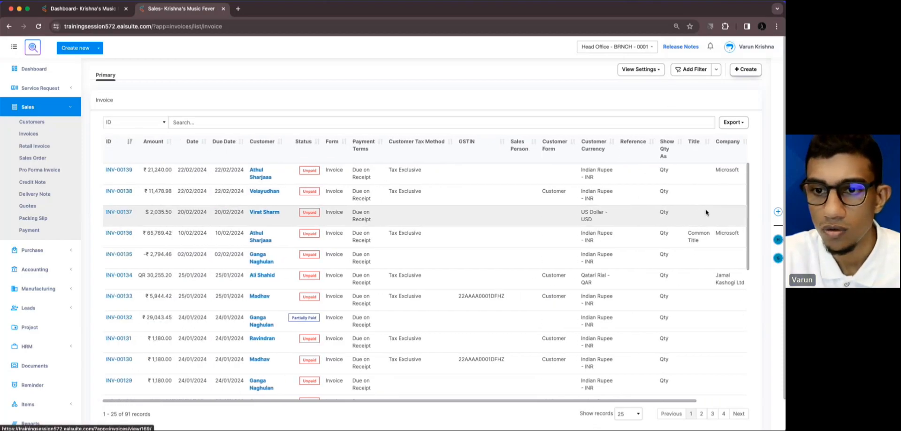
- Edit the Primary view again and add the Billing Address, Shipping Address, Project, Cost Center, Currency Rate and Template columns
{"action": "left_click", "coordinate": [652, 70]}
{"action": "left_click", "coordinate": [648, 93]}
{"action": "left_click", "coordinate": [765, 134]}
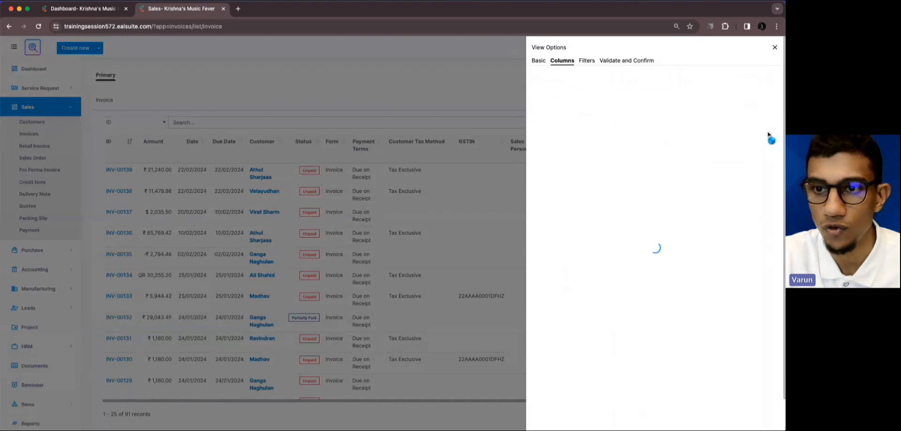
{"action": "left_click", "coordinate": [635, 99]}
{"action": "left_click", "coordinate": [635, 99]}
{"action": "left_click", "coordinate": [635, 100]}
{"action": "left_click", "coordinate": [635, 99]}
{"action": "left_click", "coordinate": [635, 99]}
{"action": "left_click", "coordinate": [635, 99]}
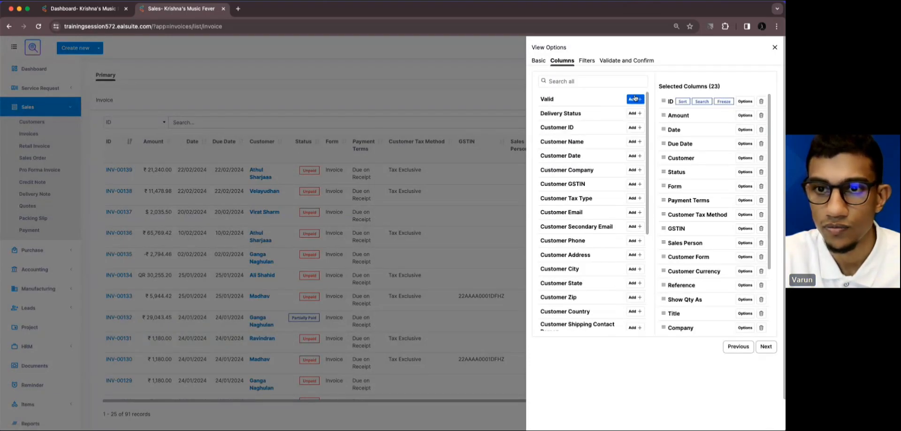
- Submit the Primary view without filters and check the ID column across the widened invoice list
{"action": "left_click", "coordinate": [768, 347]}
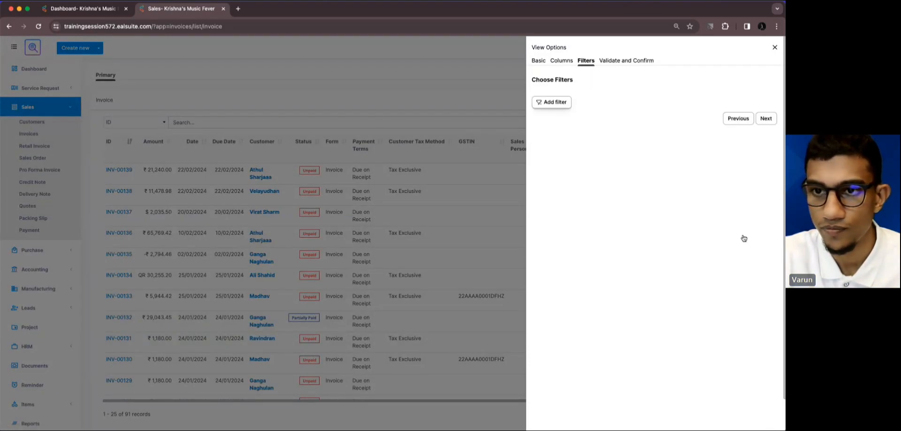
{"action": "left_click", "coordinate": [766, 120]}
{"action": "scroll", "coordinate": [751, 221], "scroll_direction": "down", "scroll_amount": 3}
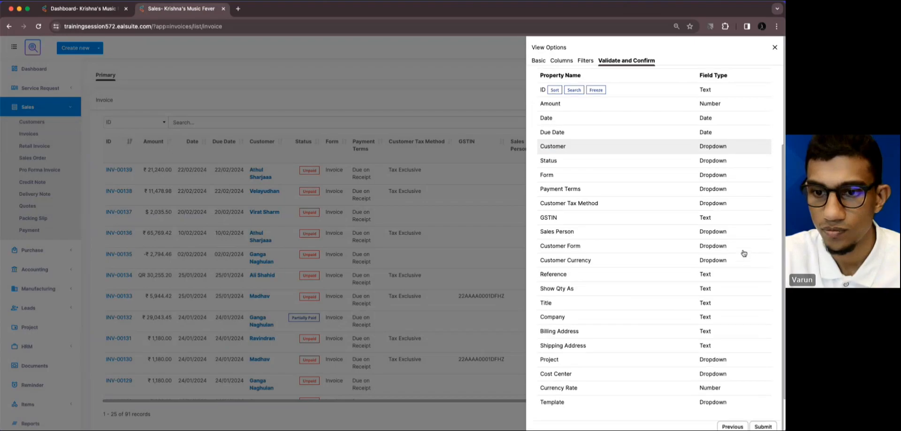
{"action": "left_click", "coordinate": [762, 427]}
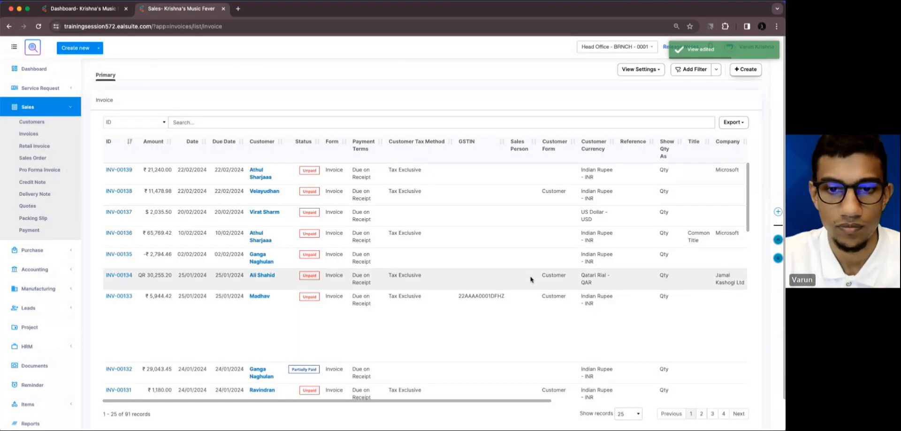
{"action": "scroll", "coordinate": [531, 280], "scroll_direction": "right", "scroll_amount": 5}
{"action": "scroll", "coordinate": [530, 280], "scroll_direction": "left", "scroll_amount": 5}
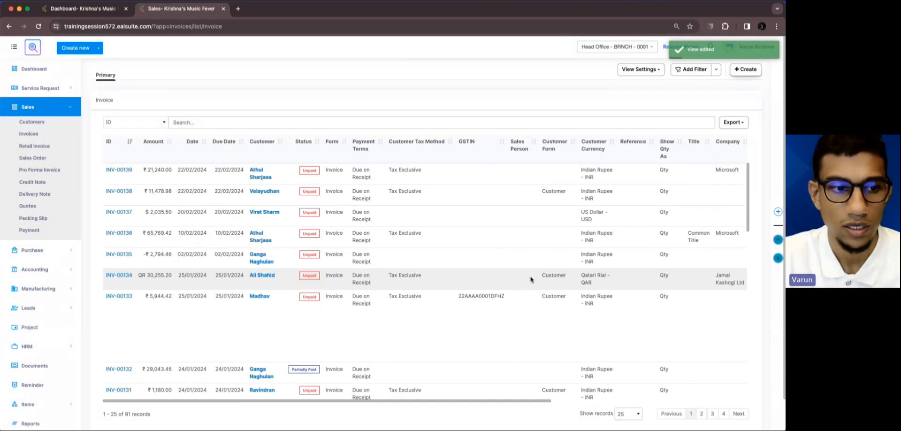
{"action": "scroll", "coordinate": [531, 279], "scroll_direction": "right", "scroll_amount": 5}
{"action": "scroll", "coordinate": [530, 278], "scroll_direction": "left", "scroll_amount": 5}
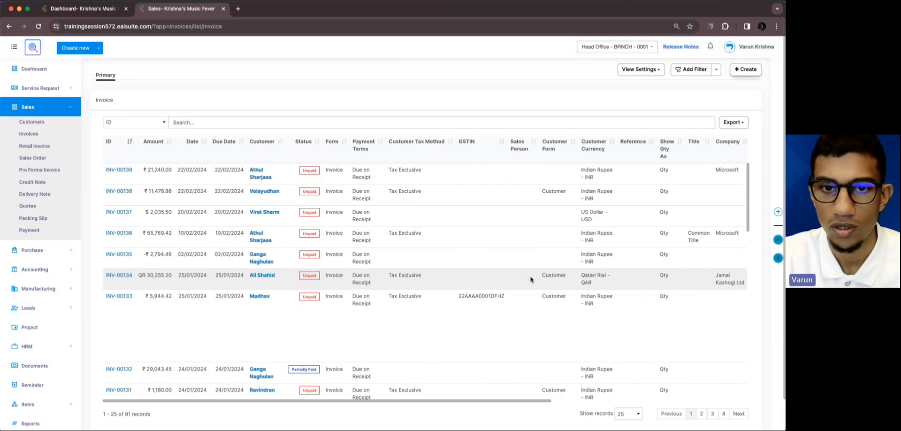
- In the Primary view's column settings, move Customer directly below ID and freeze the Customer column
{"action": "left_click", "coordinate": [659, 70]}
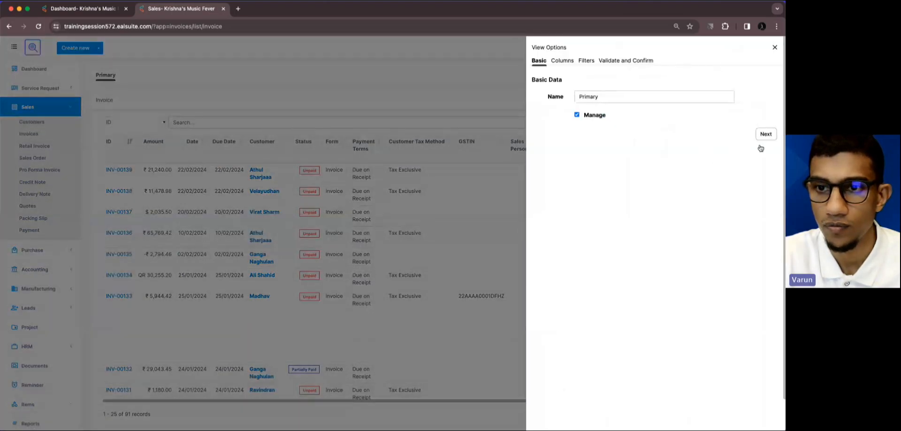
{"action": "left_click", "coordinate": [765, 137]}
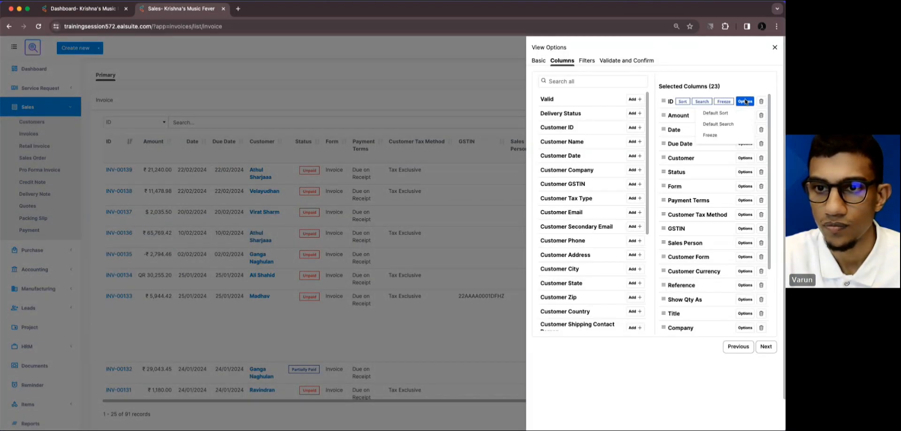
{"action": "left_click", "coordinate": [745, 116]}
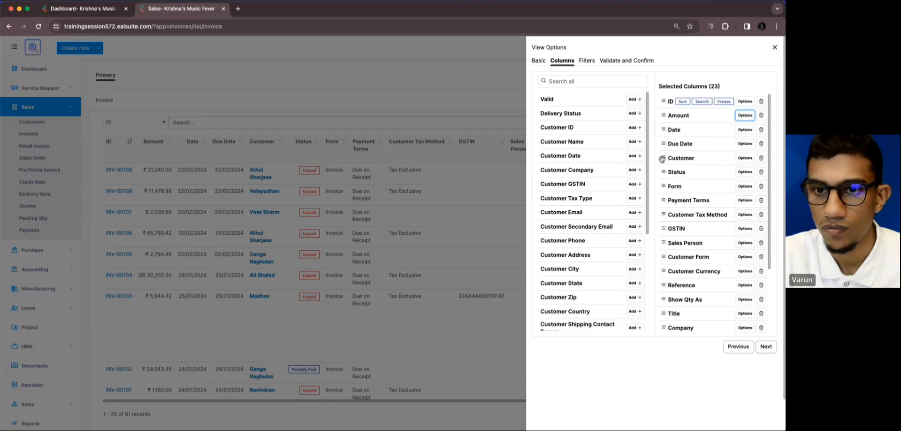
{"action": "left_click_drag", "start_coordinate": [663, 160], "coordinate": [664, 116]}
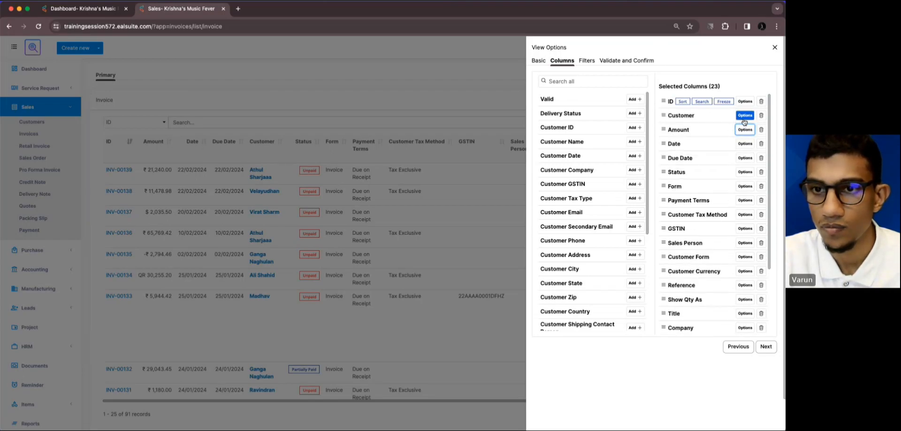
{"action": "mouse_move", "coordinate": [745, 115]}
{"action": "left_click", "coordinate": [727, 148]}
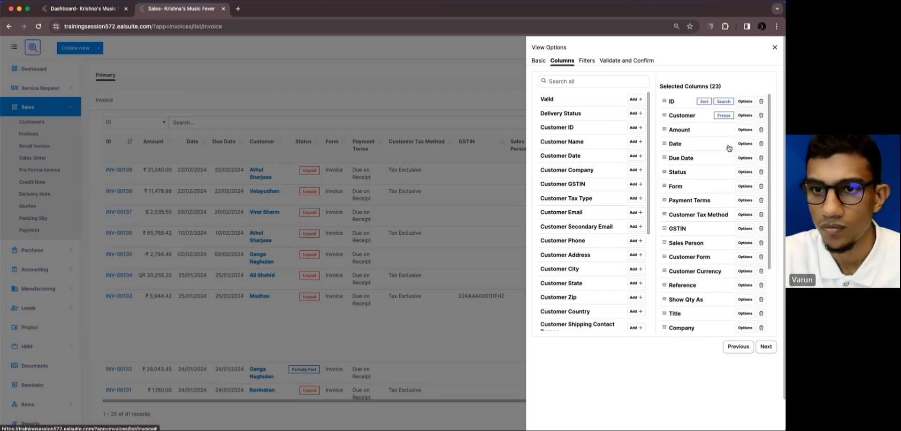
- Submit the Primary view's new column order and freeze setting without adding filters
{"action": "left_click", "coordinate": [766, 346]}
{"action": "left_click", "coordinate": [765, 119]}
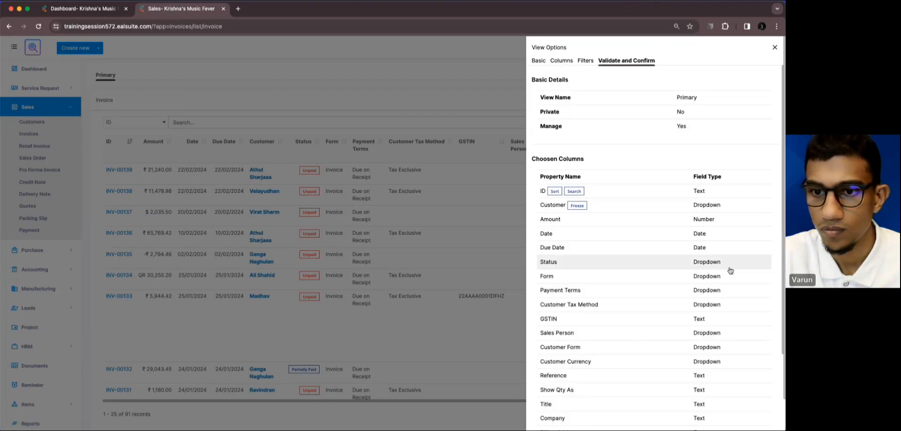
{"action": "scroll", "coordinate": [728, 270], "scroll_direction": "down", "scroll_amount": 3}
{"action": "left_click", "coordinate": [763, 426]}
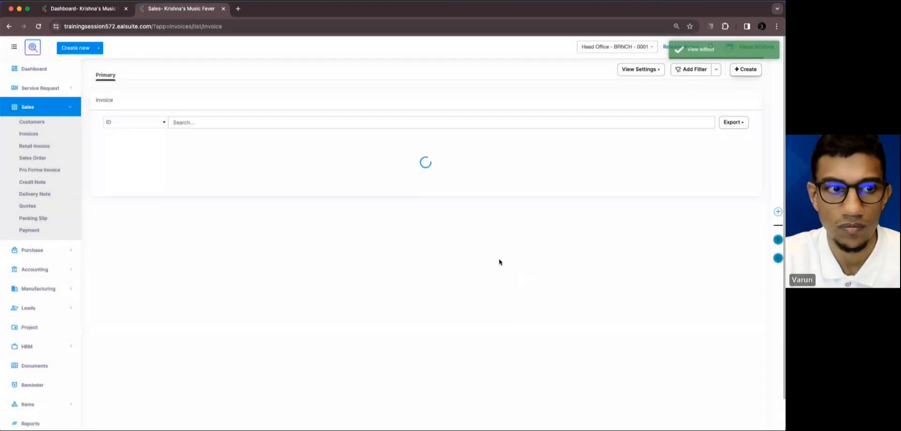
- Examine the invoice list across its full width to check how the ID and Customer columns behave
{"action": "scroll", "coordinate": [499, 262], "scroll_direction": "right", "scroll_amount": 3}
{"action": "scroll", "coordinate": [500, 262], "scroll_direction": "right", "scroll_amount": 5}
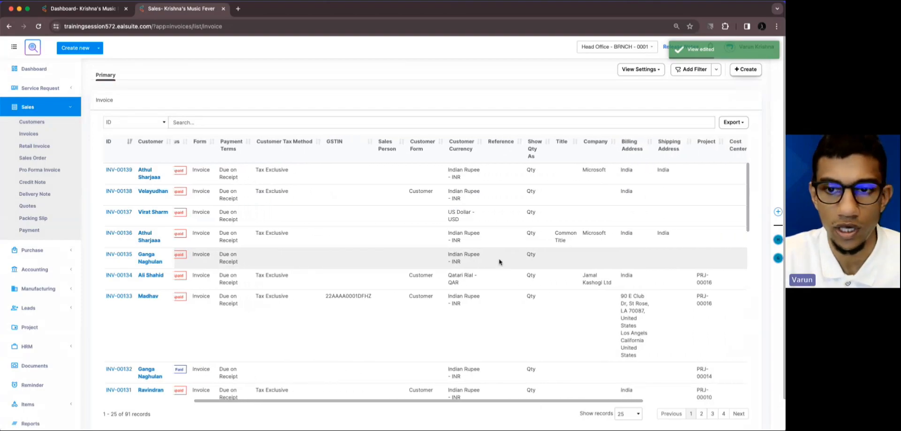
{"action": "scroll", "coordinate": [500, 261], "scroll_direction": "left", "scroll_amount": 8}
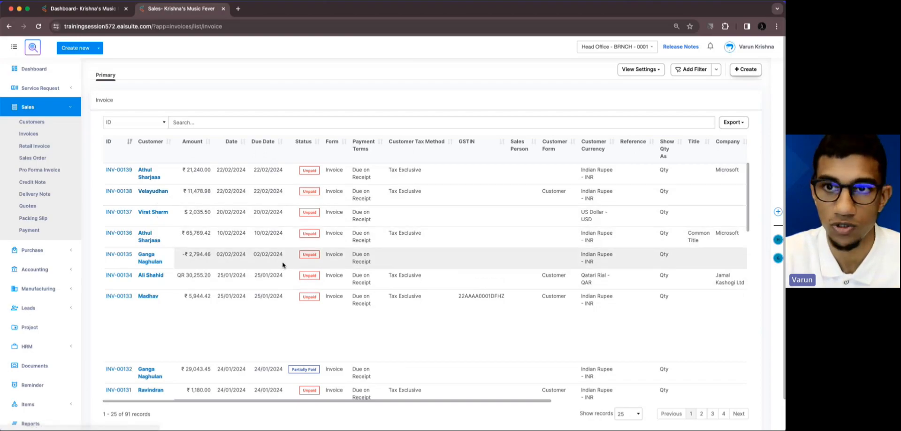
{"action": "scroll", "coordinate": [342, 269], "scroll_direction": "right", "scroll_amount": 6}
{"action": "scroll", "coordinate": [342, 269], "scroll_direction": "left", "scroll_amount": 6}
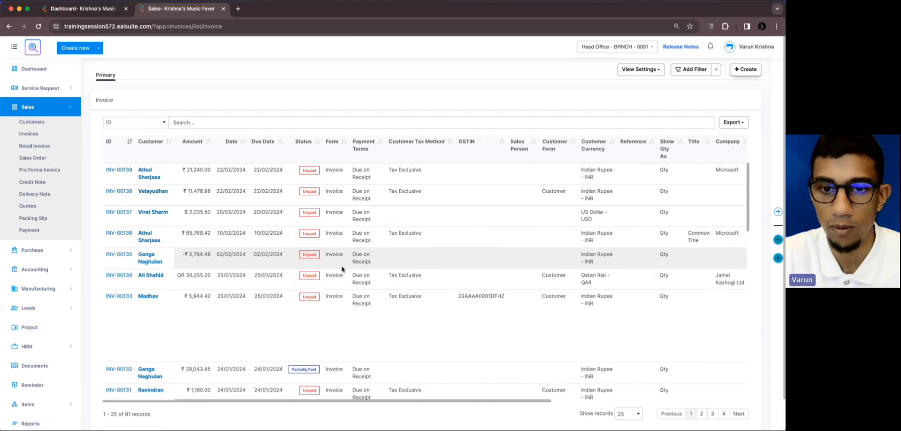
{"action": "scroll", "coordinate": [341, 269], "scroll_direction": "right", "scroll_amount": 6}
{"action": "scroll", "coordinate": [341, 269], "scroll_direction": "left", "scroll_amount": 6}
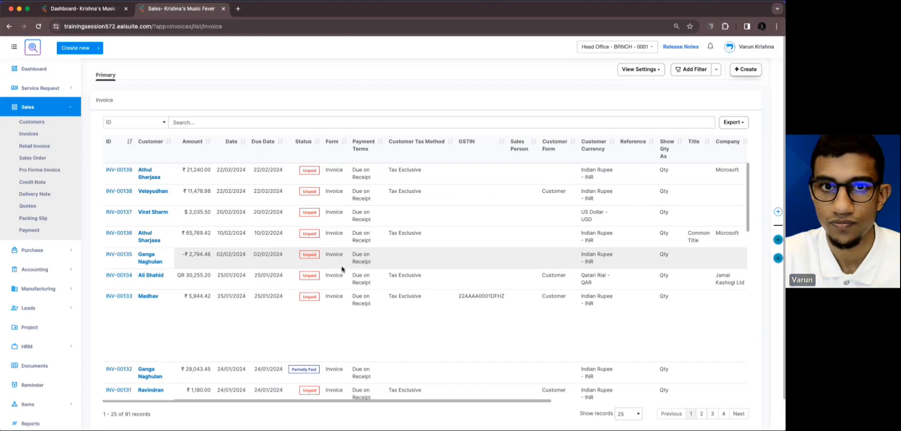
{"action": "scroll", "coordinate": [342, 269], "scroll_direction": "right", "scroll_amount": 6}
{"action": "scroll", "coordinate": [342, 269], "scroll_direction": "left", "scroll_amount": 6}
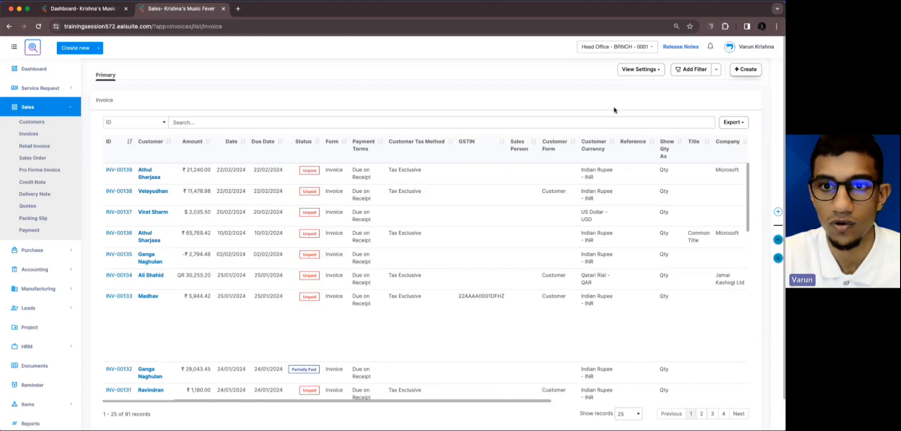
- Reopen the Primary view's column settings and review the options for the ID column
{"action": "left_click", "coordinate": [653, 69]}
{"action": "left_click", "coordinate": [640, 94]}
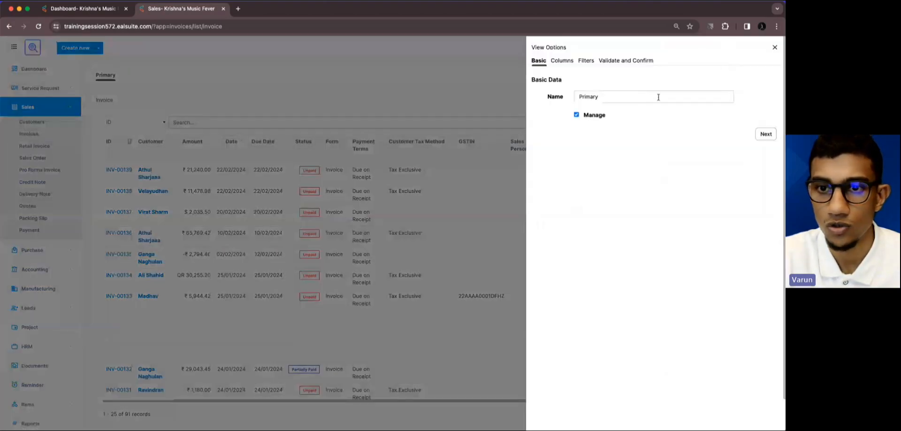
{"action": "left_click", "coordinate": [767, 135]}
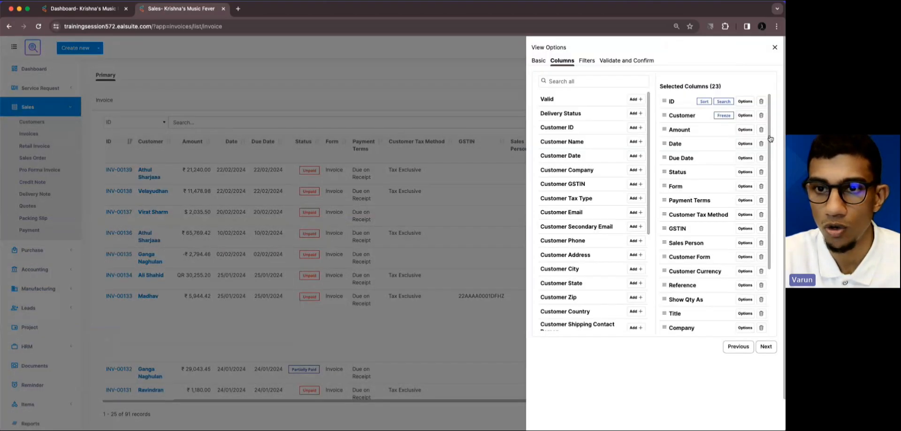
{"action": "left_click", "coordinate": [746, 102]}
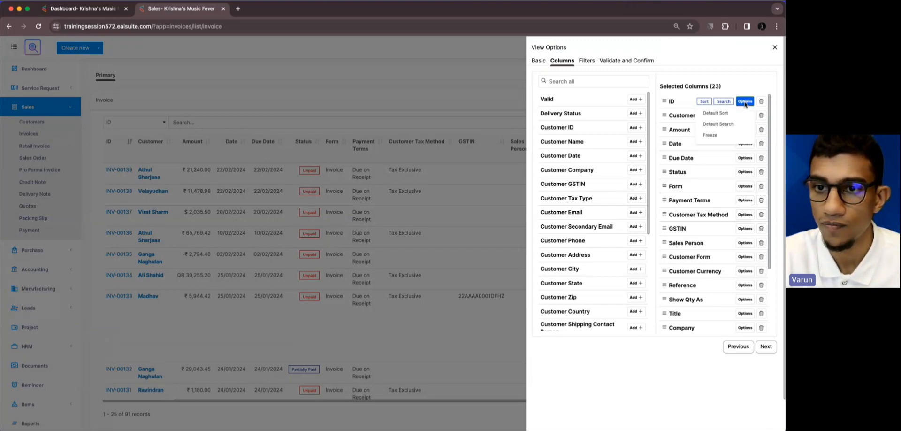
{"action": "left_click", "coordinate": [745, 102]}
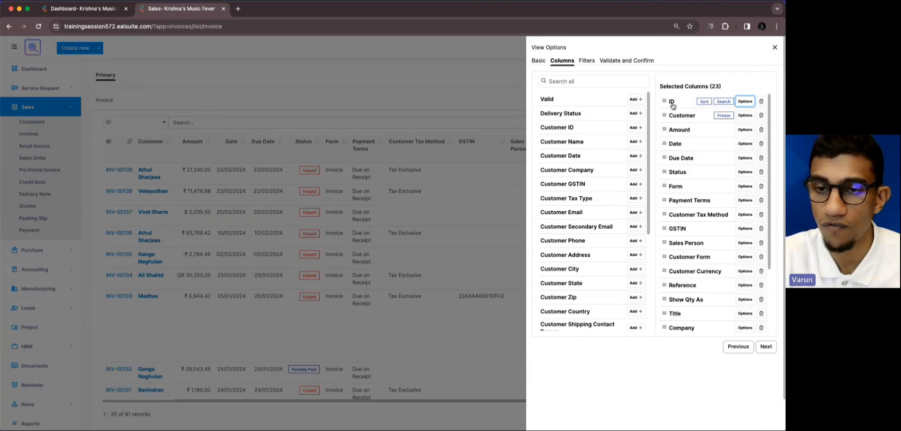
- Review the options for the ID, Customer and Amount columns, and close the view settings and the browser window
{"action": "left_click", "coordinate": [744, 103]}
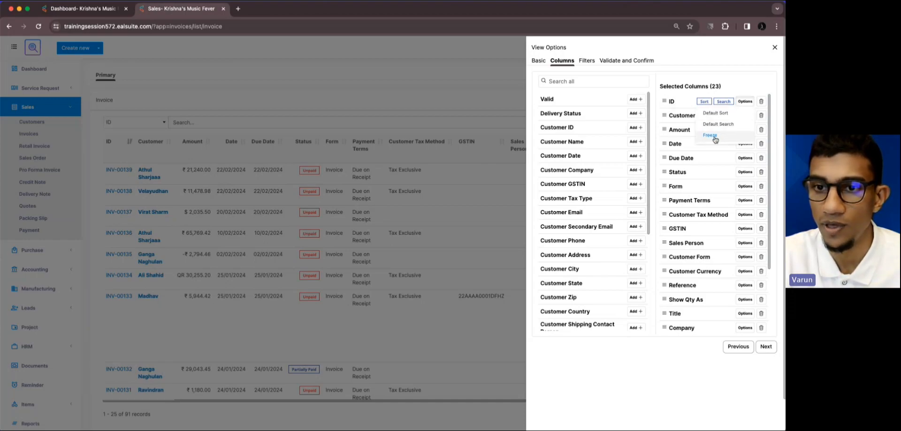
{"action": "left_click", "coordinate": [746, 116]}
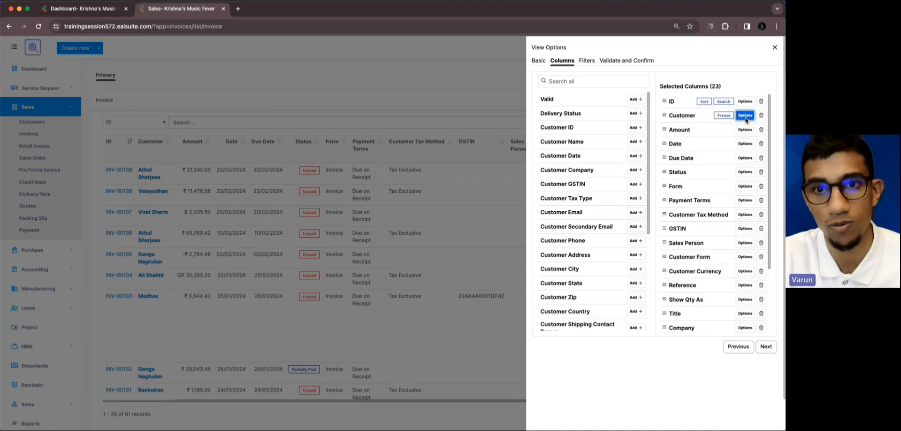
{"action": "left_click", "coordinate": [745, 130]}
{"action": "left_click", "coordinate": [746, 131]}
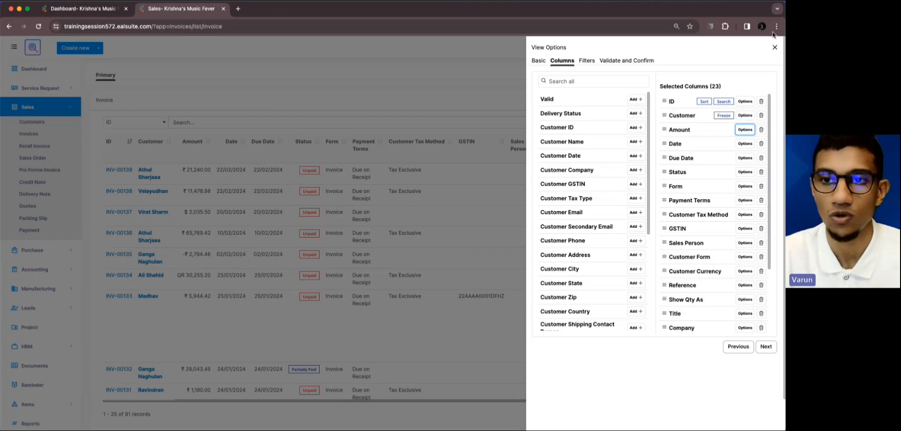
{"action": "left_click", "coordinate": [775, 47]}
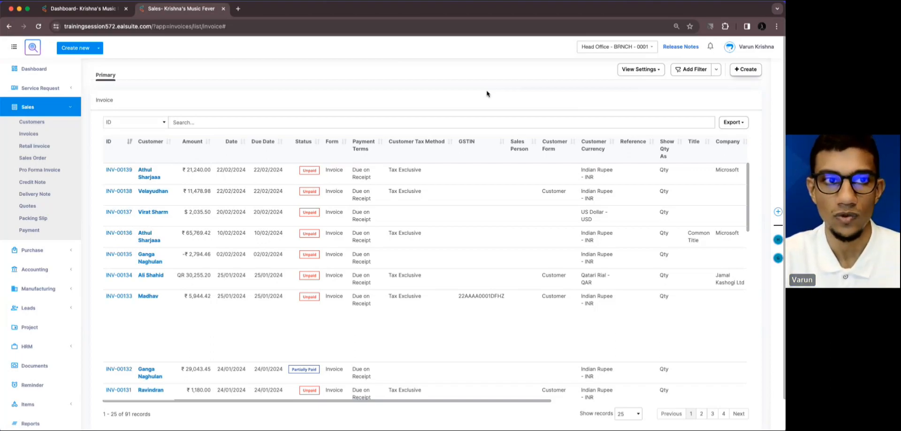
{"action": "left_click", "coordinate": [10, 9]}
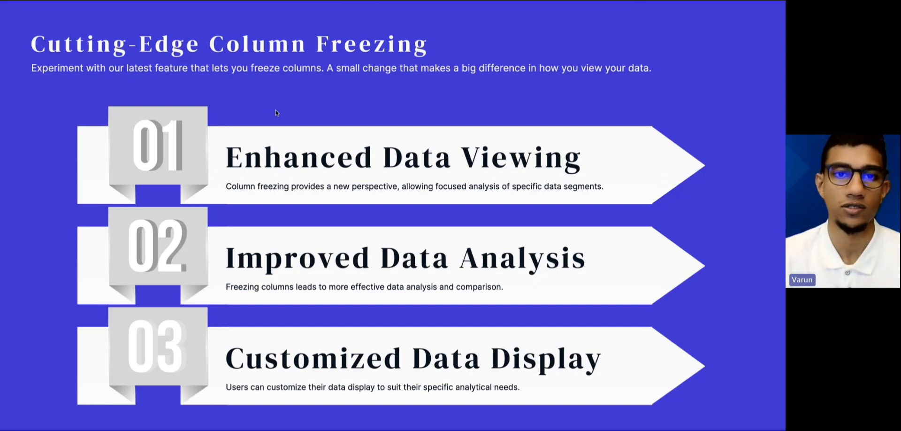
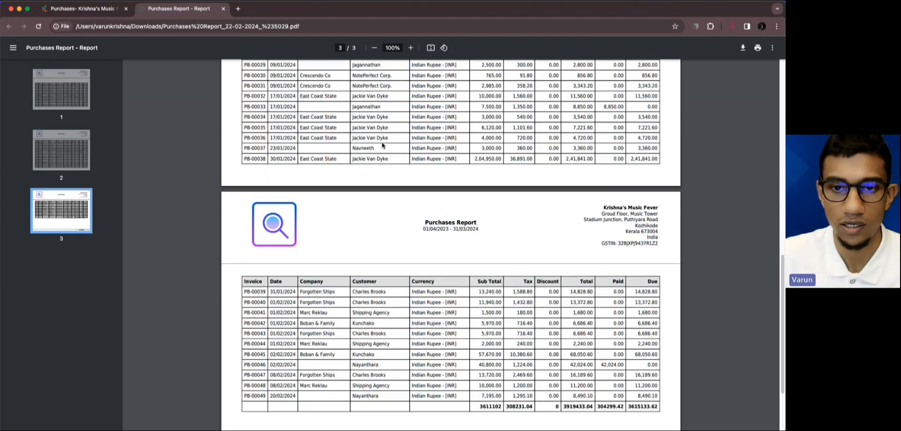
- Look through all pages of the Purchases Report PDF, and close it along with the Purchases report window
{"action": "scroll", "coordinate": [383, 146], "scroll_direction": "down", "scroll_amount": 8}
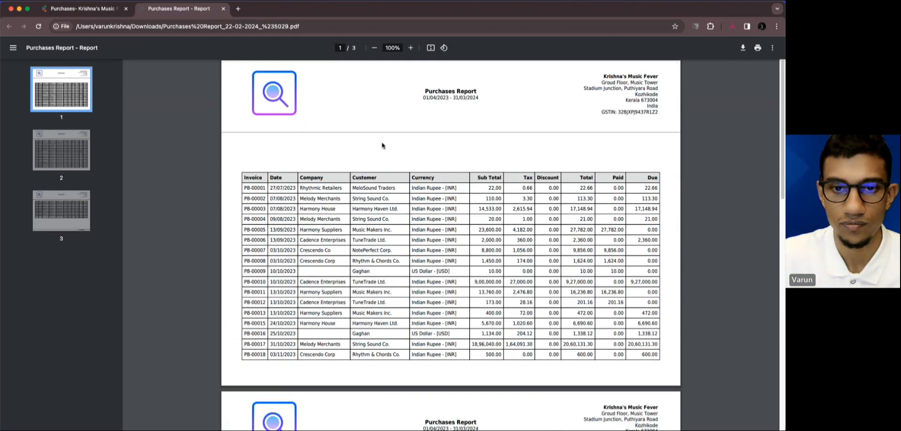
{"action": "scroll", "coordinate": [382, 145], "scroll_direction": "down", "scroll_amount": 4}
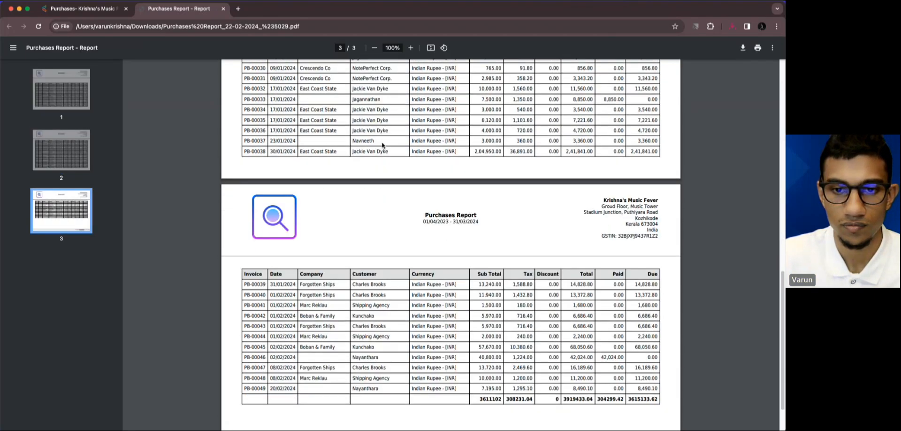
{"action": "scroll", "coordinate": [383, 145], "scroll_direction": "up", "scroll_amount": 20}
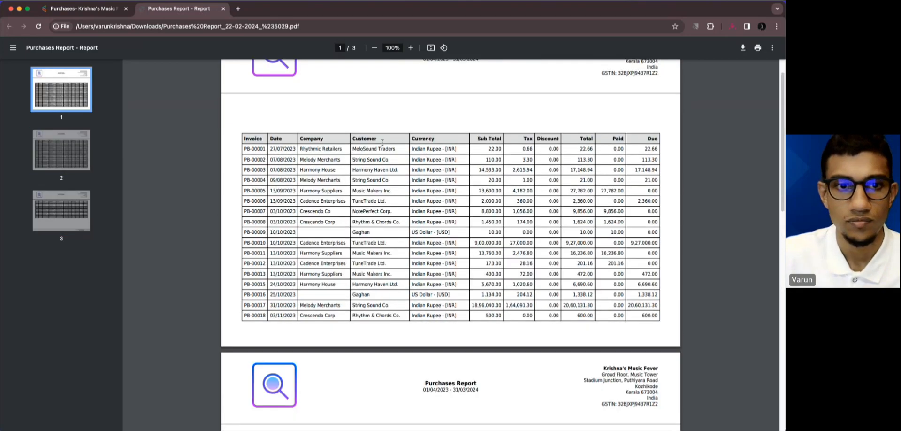
{"action": "left_click", "coordinate": [224, 9]}
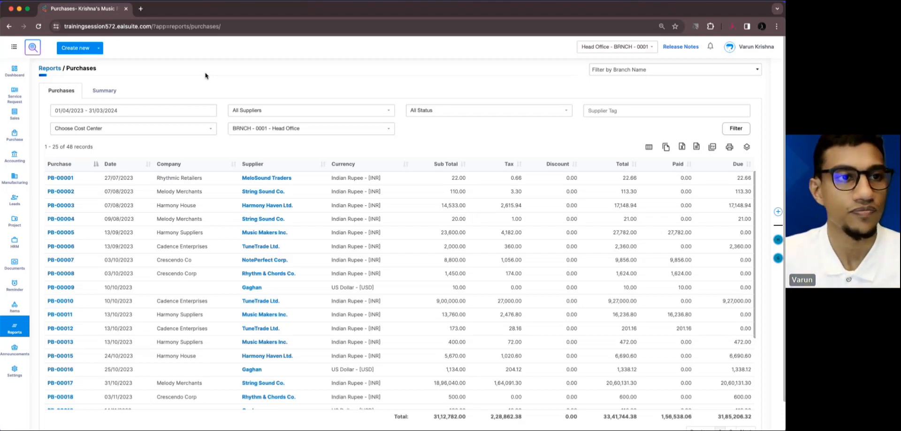
{"action": "left_click", "coordinate": [12, 10]}
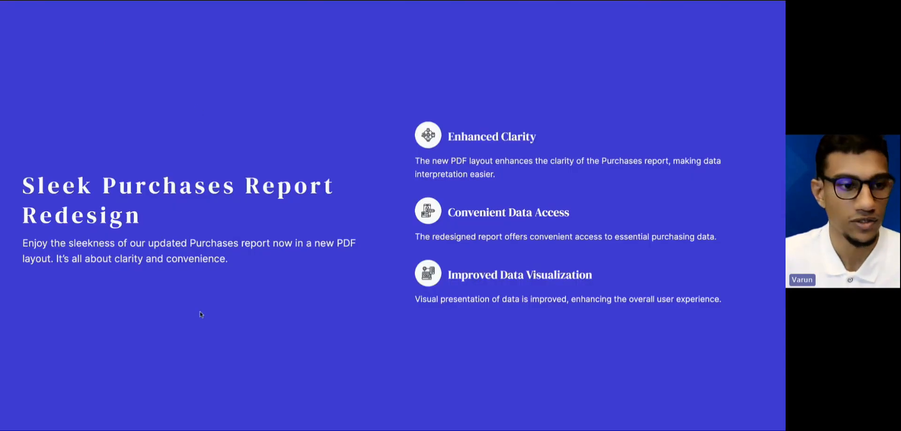
- Switch to the browser, enlarge the Ealsuite dashboard window and open the Custom Fields settings of the Head Office branch
{"action": "left_click", "coordinate": [92, 425]}
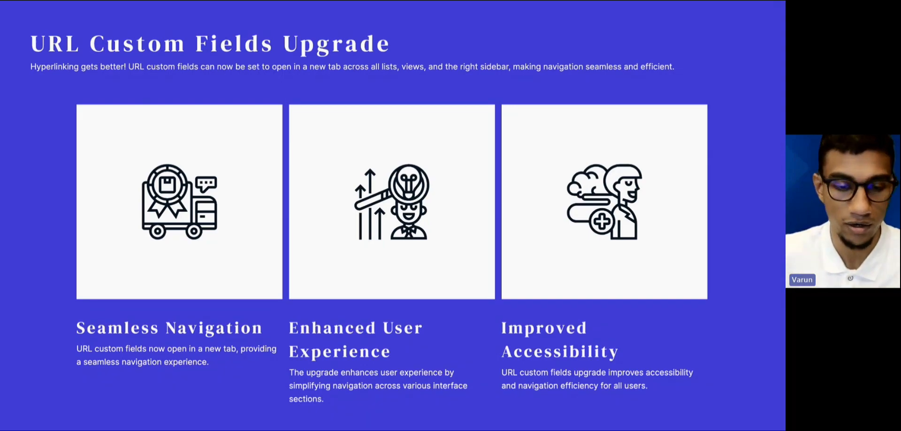
{"action": "left_click_drag", "start_coordinate": [191, 269], "coordinate": [192, 78]}
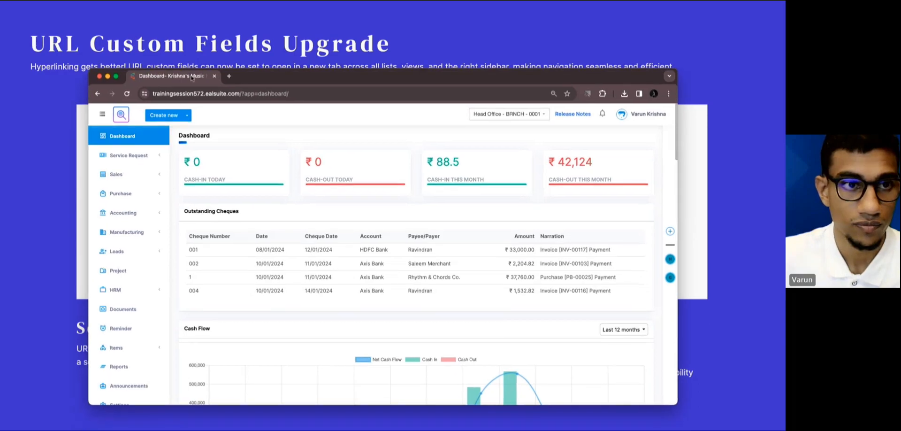
{"action": "double_click", "coordinate": [253, 78]}
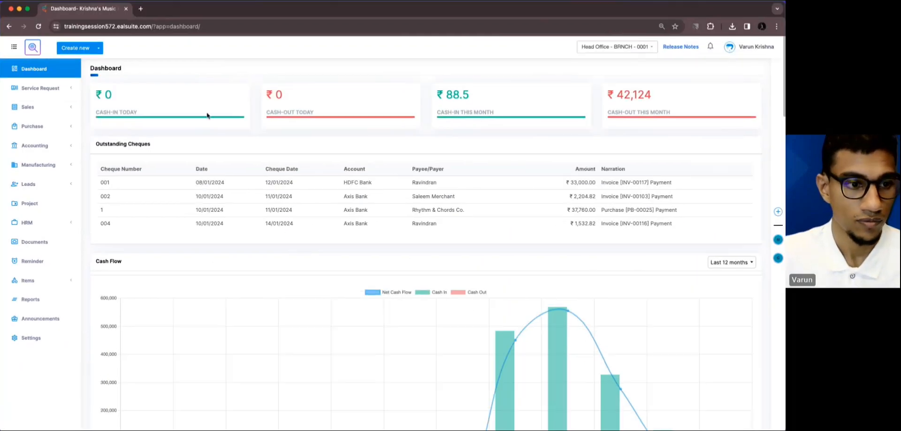
{"action": "left_click", "coordinate": [50, 344]}
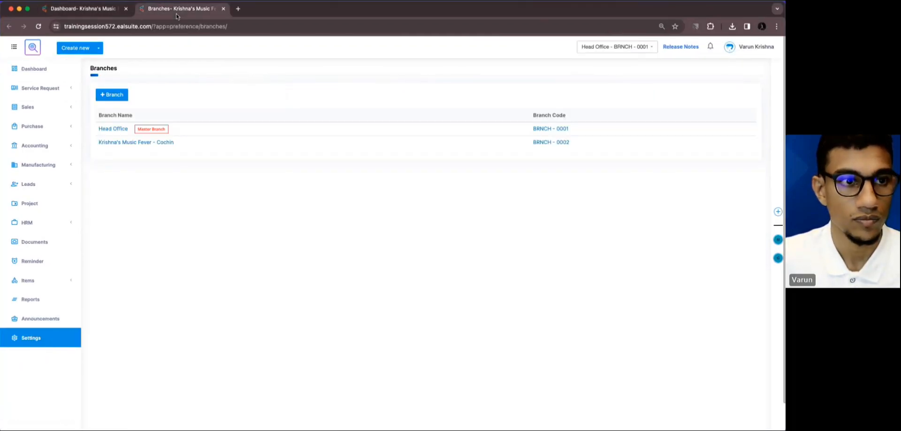
{"action": "left_click", "coordinate": [122, 133]}
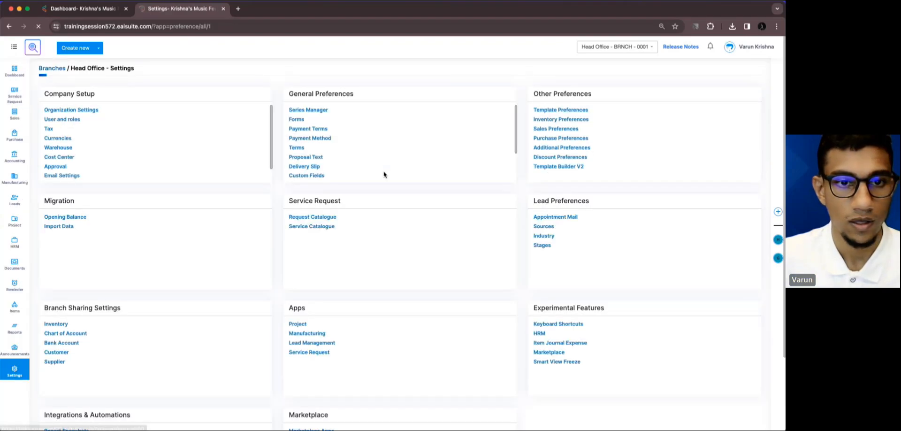
{"action": "left_click", "coordinate": [298, 175]}
- Add a Customer custom field named Link with field type URL, shown in the bill view and included in all forms
{"action": "left_click", "coordinate": [728, 100]}
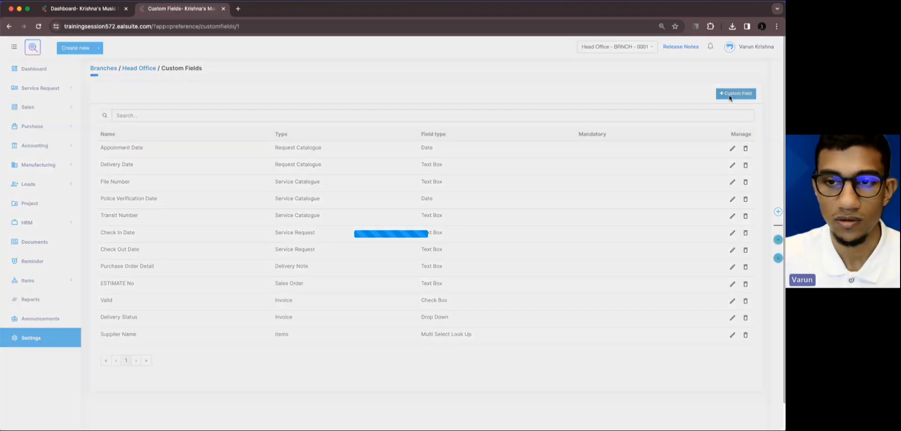
{"action": "left_click", "coordinate": [299, 197]}
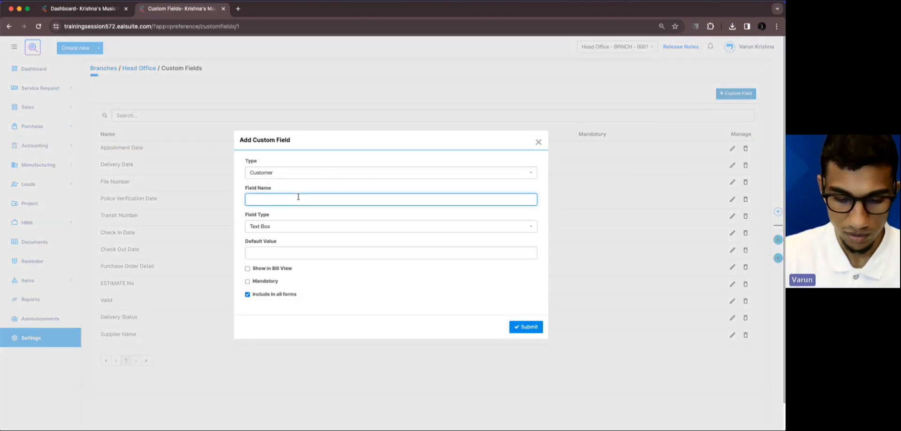
{"action": "type", "text": "Link"}
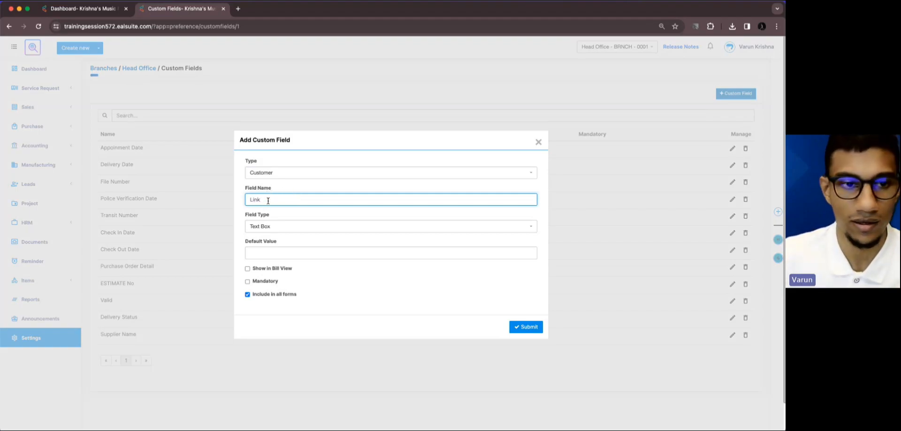
{"action": "left_click", "coordinate": [276, 229]}
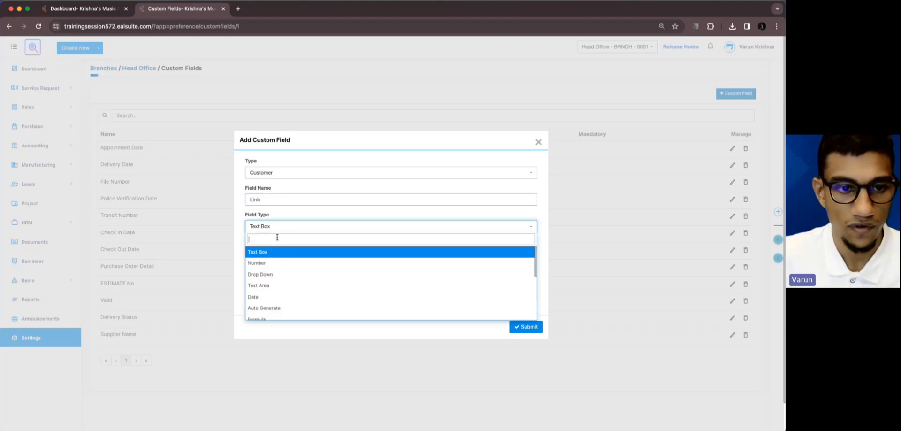
{"action": "scroll", "coordinate": [277, 284], "scroll_direction": "down", "scroll_amount": 5}
{"action": "left_click", "coordinate": [266, 258]}
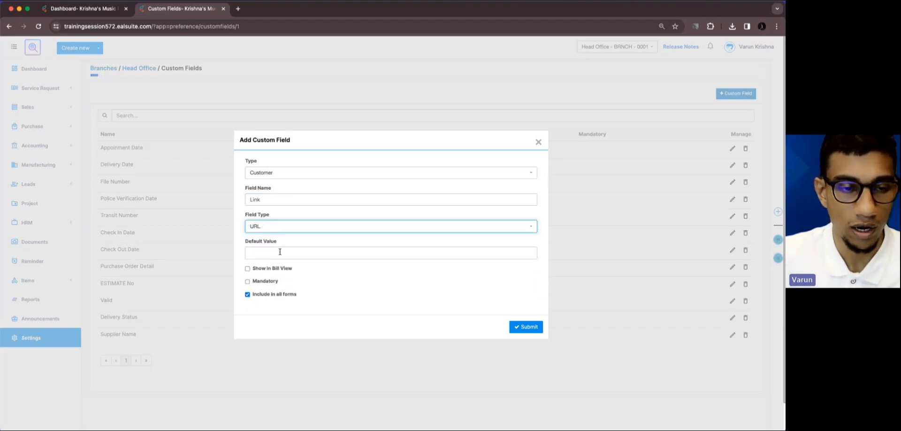
{"action": "left_click", "coordinate": [284, 269]}
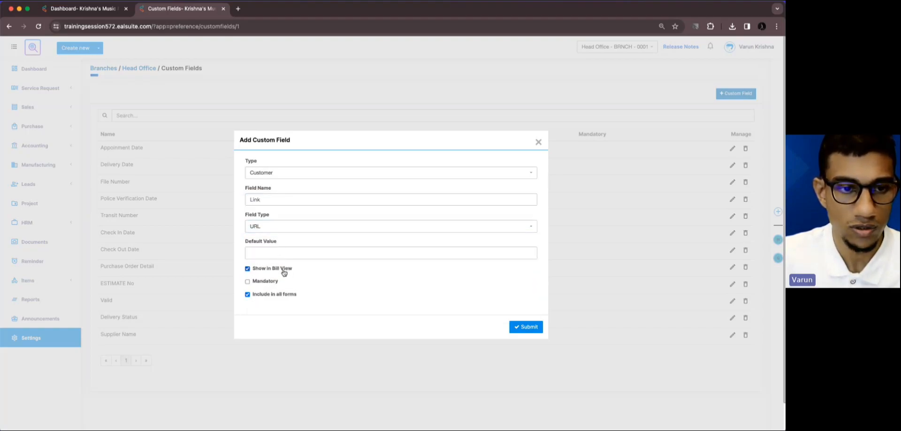
{"action": "left_click", "coordinate": [534, 328]}
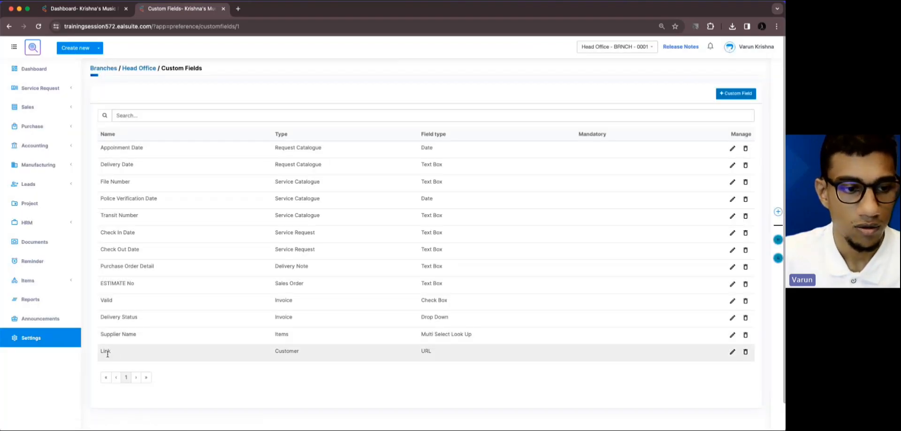
{"action": "left_click", "coordinate": [98, 48]}
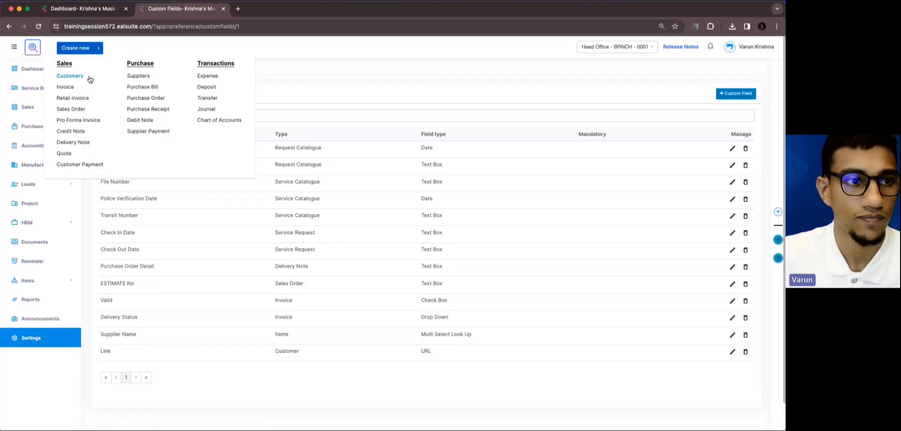
{"action": "left_click", "coordinate": [78, 76]}
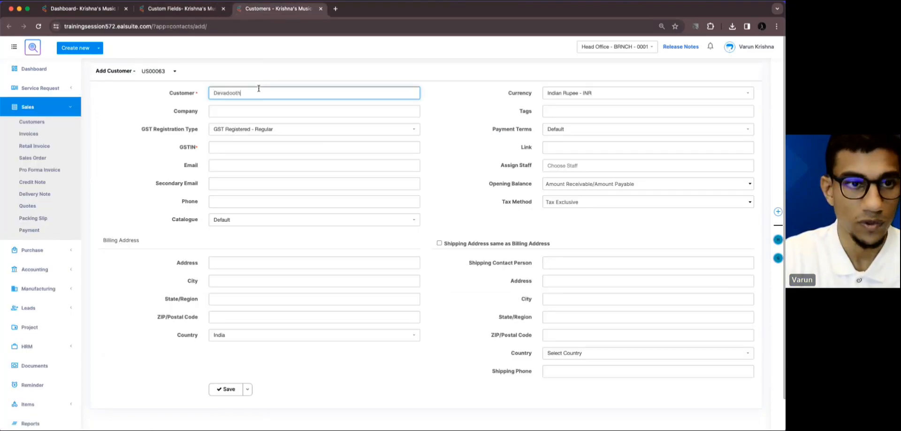
{"action": "left_click", "coordinate": [549, 148]}
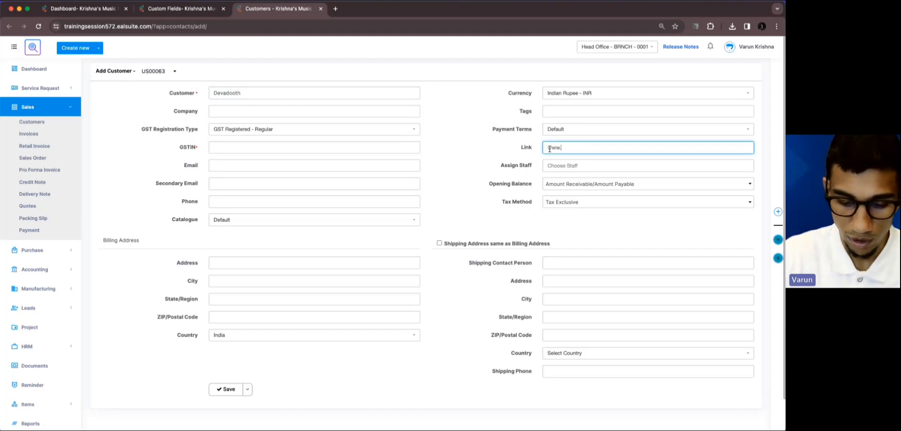
{"action": "type", "text": "www.g"}
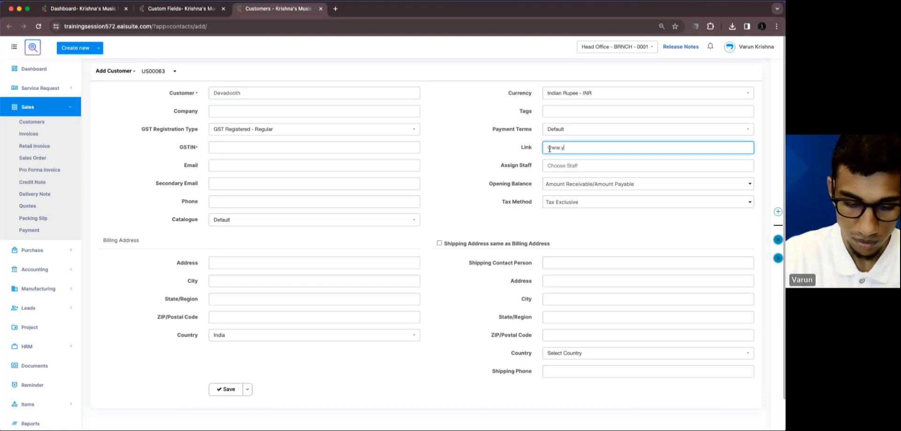
{"action": "type", "text": "ahoo.com"}
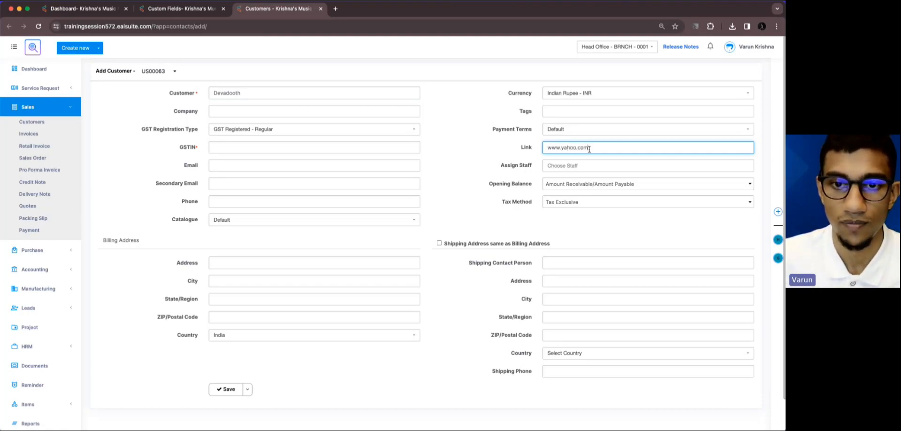
- Set the new customer's GST Registration Type to GST Unregistered and save the record
{"action": "left_click", "coordinate": [237, 392]}
{"action": "left_click", "coordinate": [218, 134]}
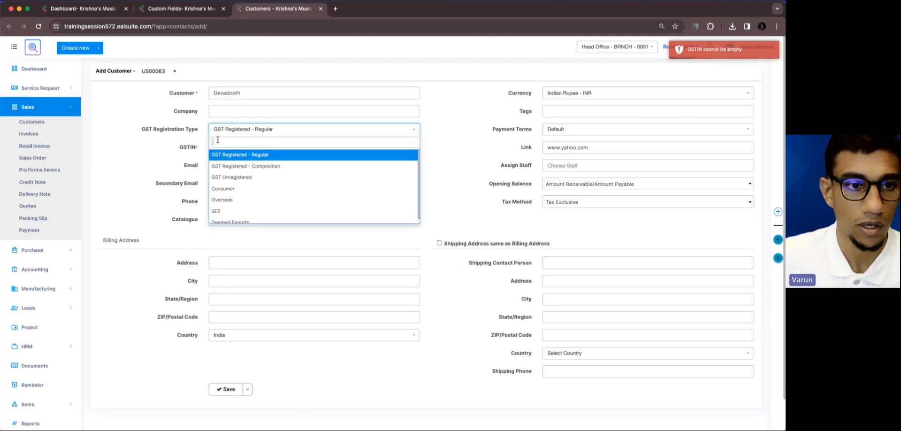
{"action": "left_click", "coordinate": [229, 177]}
{"action": "left_click", "coordinate": [237, 371]}
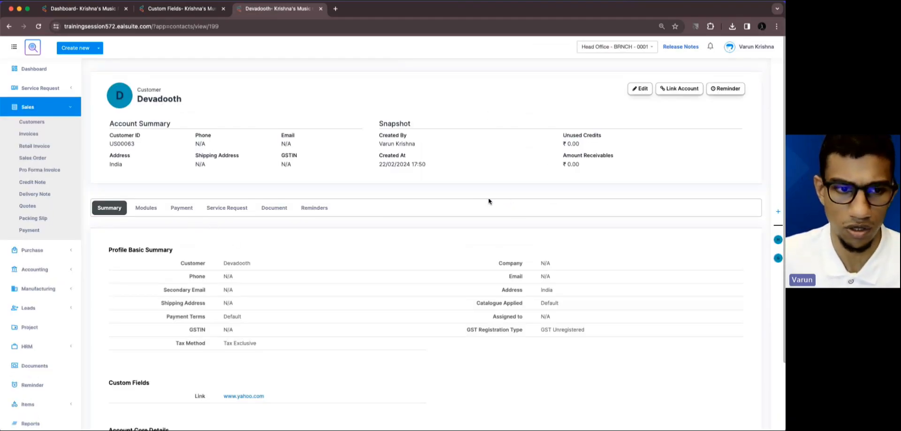
- Open the Link custom field's URL from the customer's summary to test it, and return to the customer record
{"action": "scroll", "coordinate": [488, 201], "scroll_direction": "down", "scroll_amount": 3}
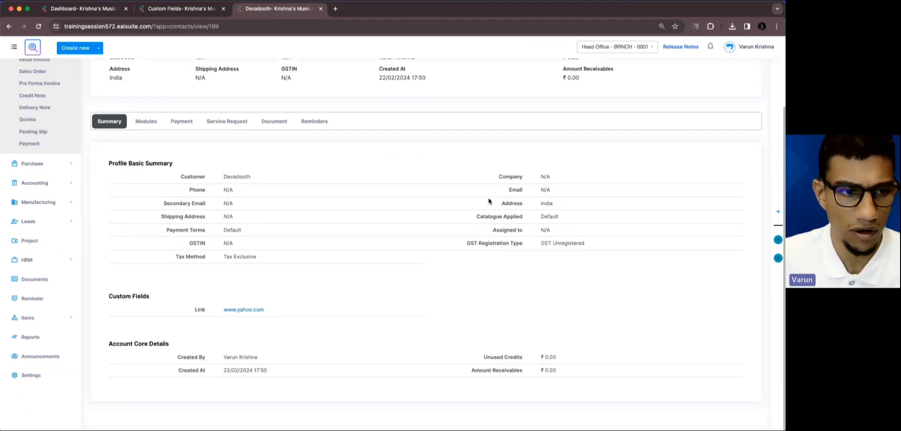
{"action": "left_click", "coordinate": [249, 314]}
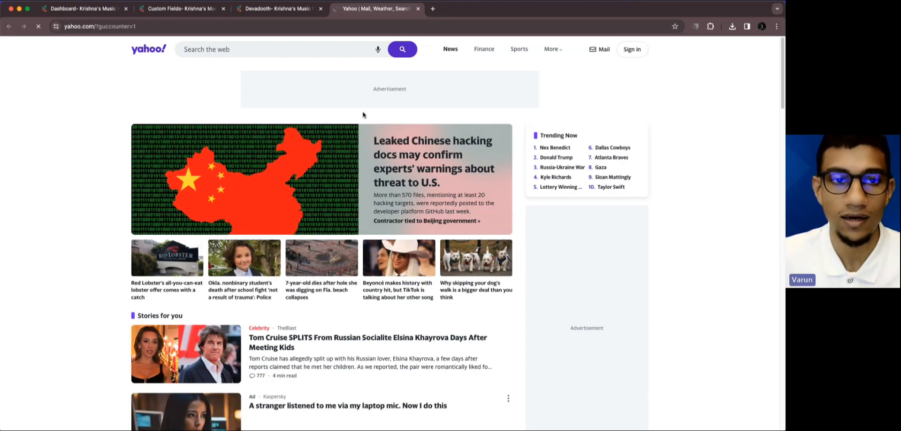
{"action": "key", "text": "ctrl+shift+Tab"}
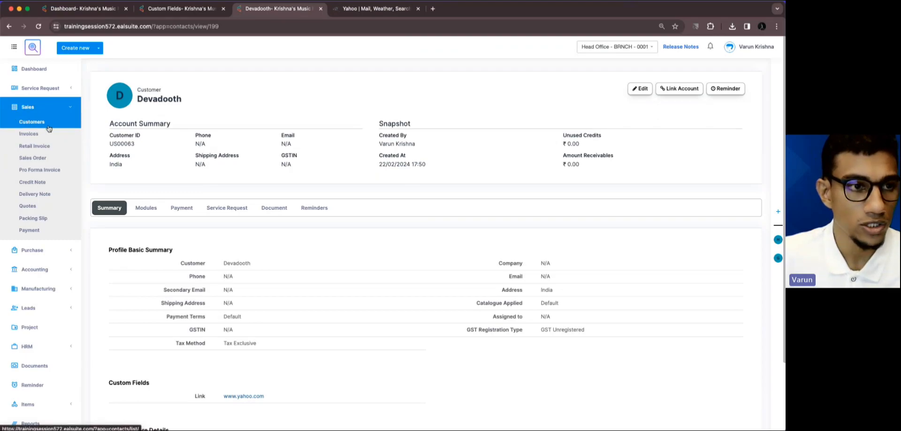
- Add the Link custom field as a column to the Primary View of the customer list and submit the view
{"action": "left_click", "coordinate": [32, 121]}
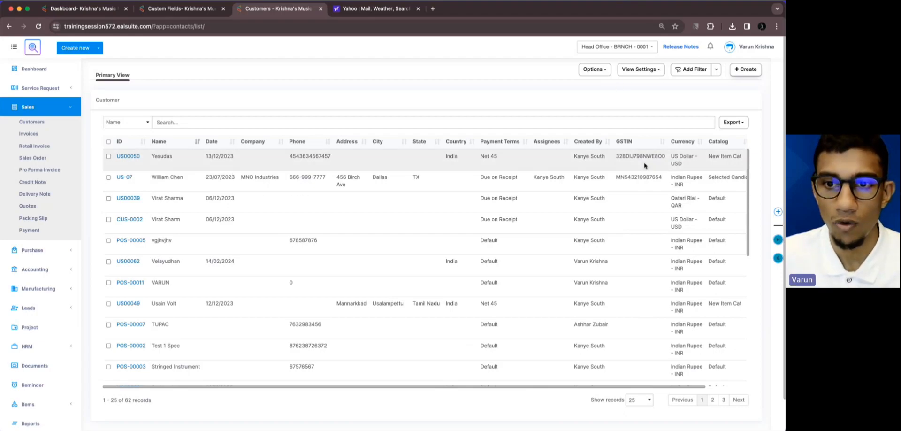
{"action": "left_click", "coordinate": [658, 73]}
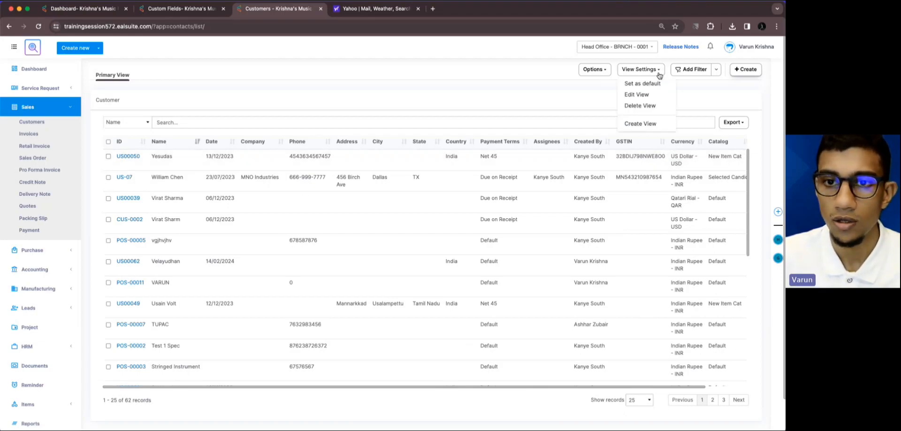
{"action": "left_click", "coordinate": [647, 96]}
{"action": "left_click", "coordinate": [764, 150]}
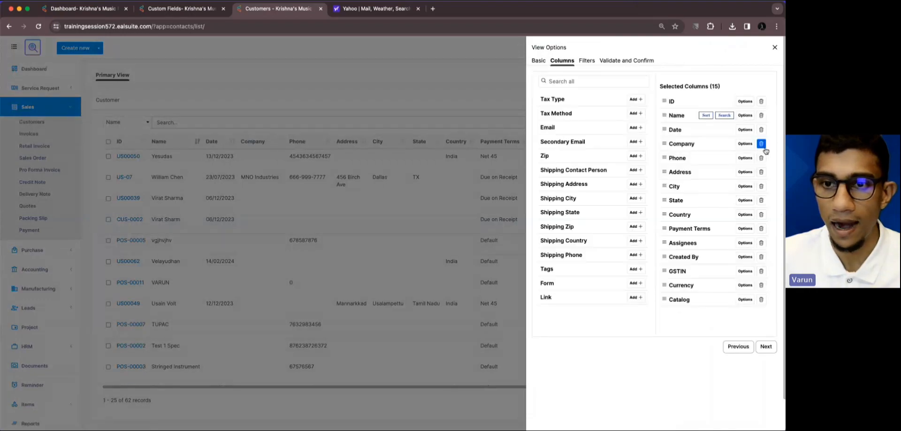
{"action": "left_click", "coordinate": [636, 298]}
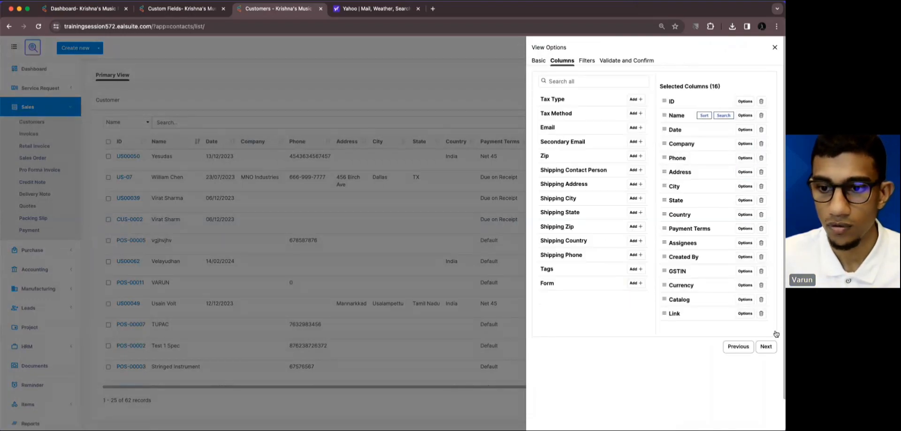
{"action": "left_click", "coordinate": [766, 346]}
{"action": "left_click", "coordinate": [766, 118]}
{"action": "scroll", "coordinate": [654, 232], "scroll_direction": "down", "scroll_amount": 1}
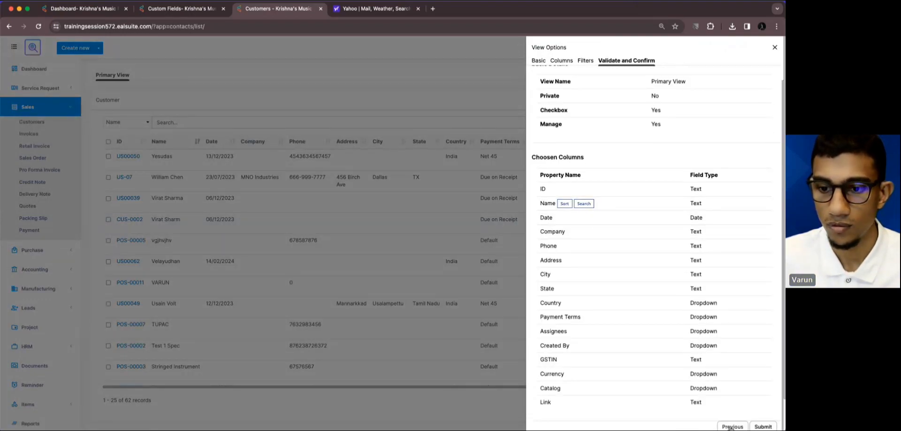
{"action": "left_click", "coordinate": [762, 426]}
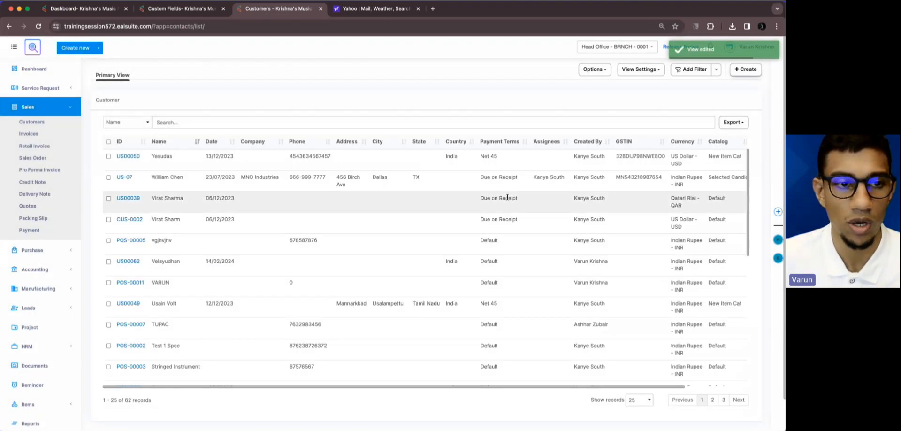
- Find the new customer's row in the customer list by searching for the first letters of the customer's name
{"action": "scroll", "coordinate": [560, 211], "scroll_direction": "right", "scroll_amount": 3}
{"action": "scroll", "coordinate": [677, 316], "scroll_direction": "down", "scroll_amount": 10}
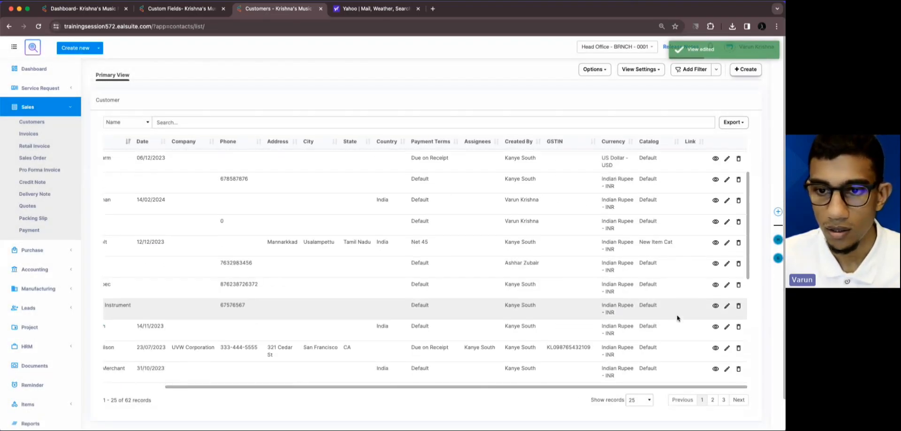
{"action": "scroll", "coordinate": [678, 316], "scroll_direction": "down", "scroll_amount": 6}
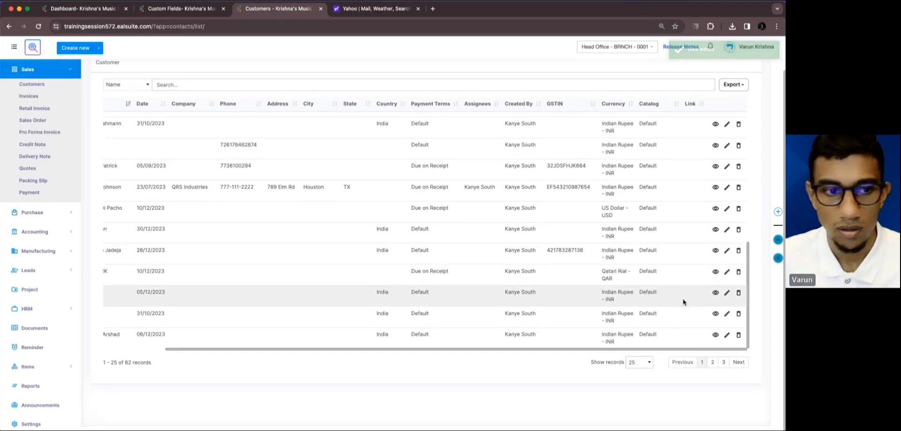
{"action": "scroll", "coordinate": [668, 259], "scroll_direction": "up", "scroll_amount": 2}
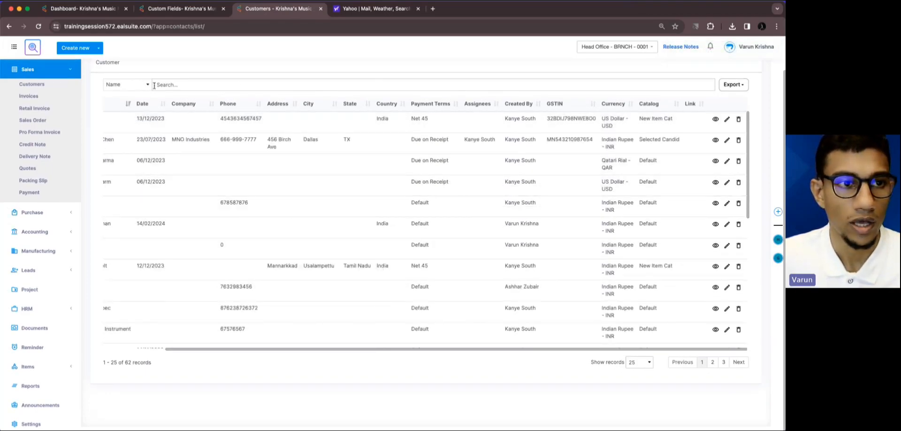
{"action": "left_click", "coordinate": [176, 84]}
{"action": "type", "text": "Dev"}
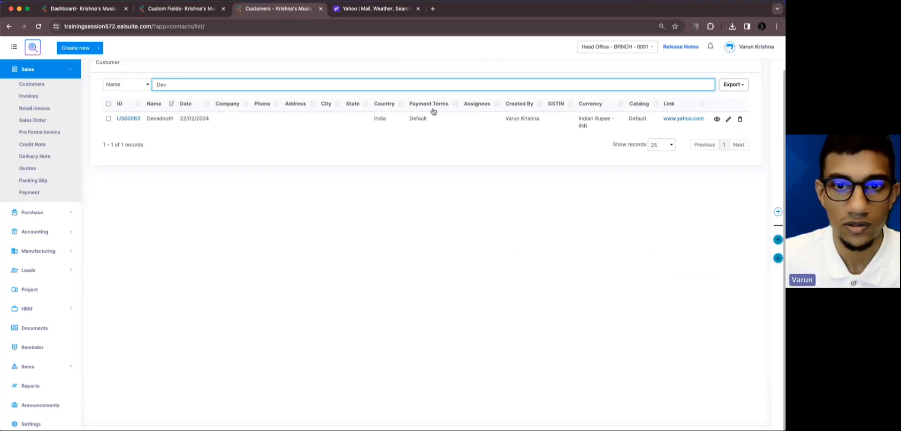
- Test the Link column's URL from the customer's list row, closing each opened tab to return to the list
{"action": "left_click", "coordinate": [671, 120]}
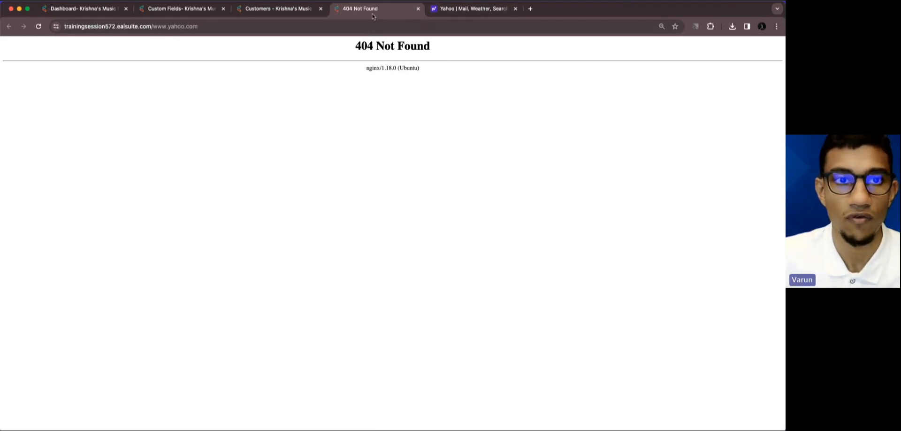
{"action": "left_click_drag", "start_coordinate": [377, 13], "coordinate": [286, 12]}
{"action": "left_click", "coordinate": [322, 9]}
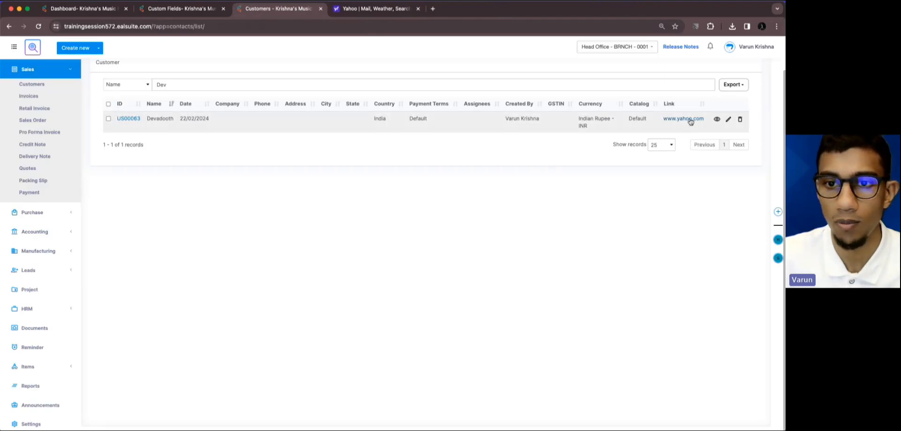
{"action": "key", "text": "super+shift+t"}
{"action": "left_click_drag", "start_coordinate": [376, 11], "coordinate": [299, 7]}
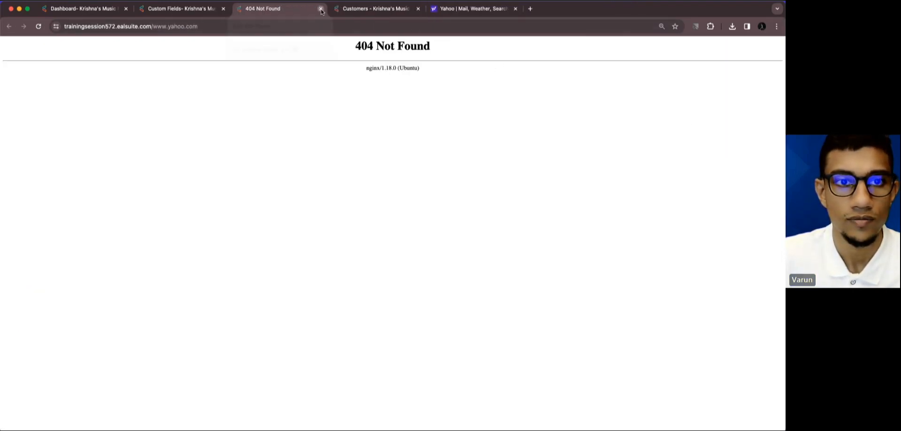
{"action": "left_click", "coordinate": [321, 9]}
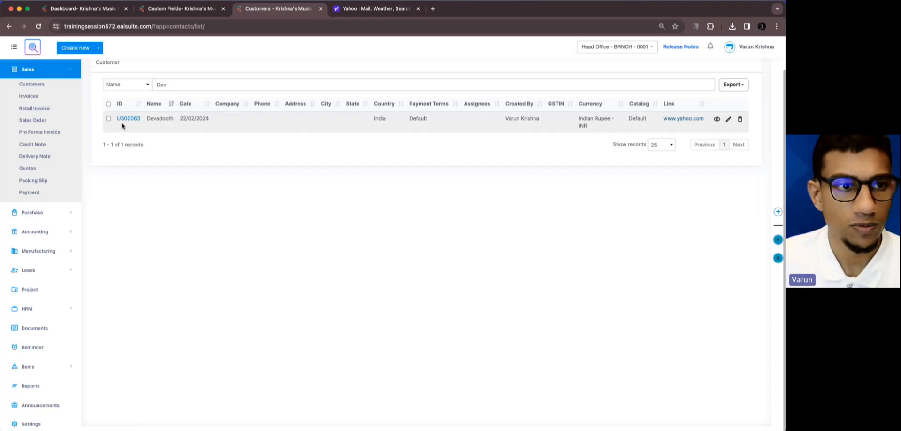
- Start a new sales invoice and select the newly created customer
{"action": "left_click", "coordinate": [39, 100]}
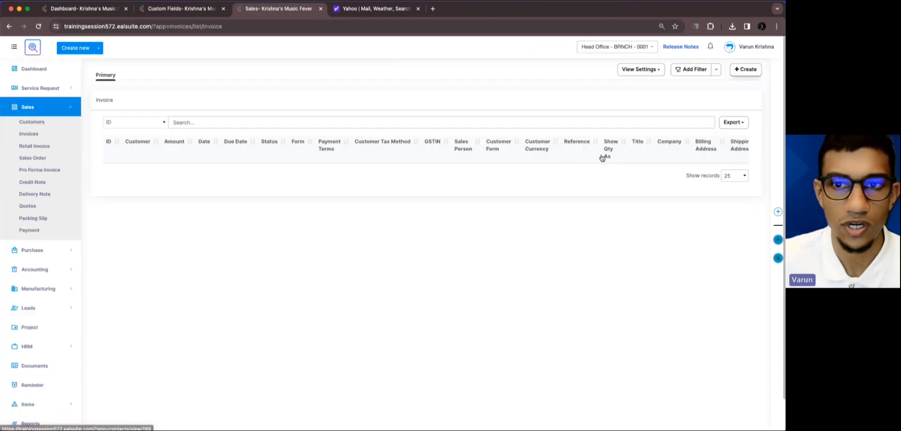
{"action": "left_click", "coordinate": [742, 71]}
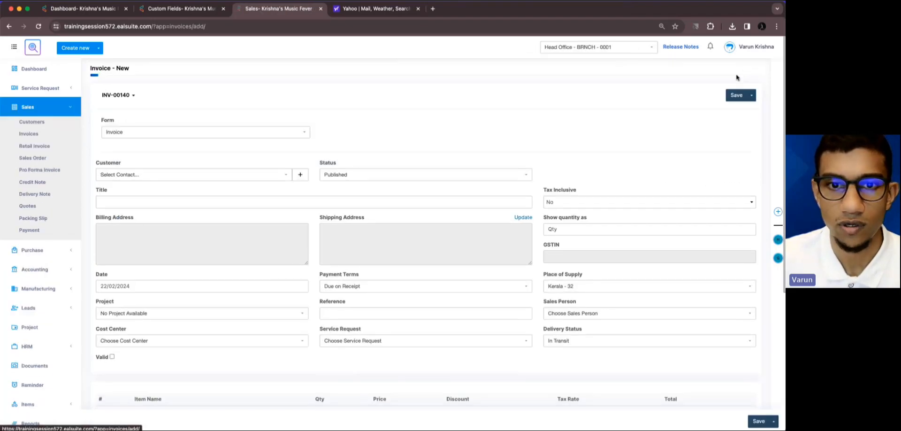
{"action": "left_click", "coordinate": [192, 178]}
{"action": "left_click", "coordinate": [170, 222]}
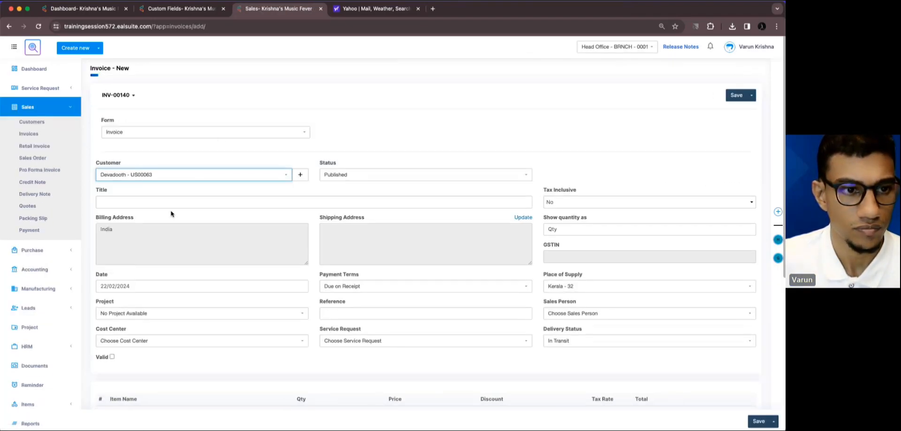
- Add the product 4 Seater Sofa Cum Bed to the invoice and save it
{"action": "scroll", "coordinate": [310, 196], "scroll_direction": "down", "scroll_amount": 5}
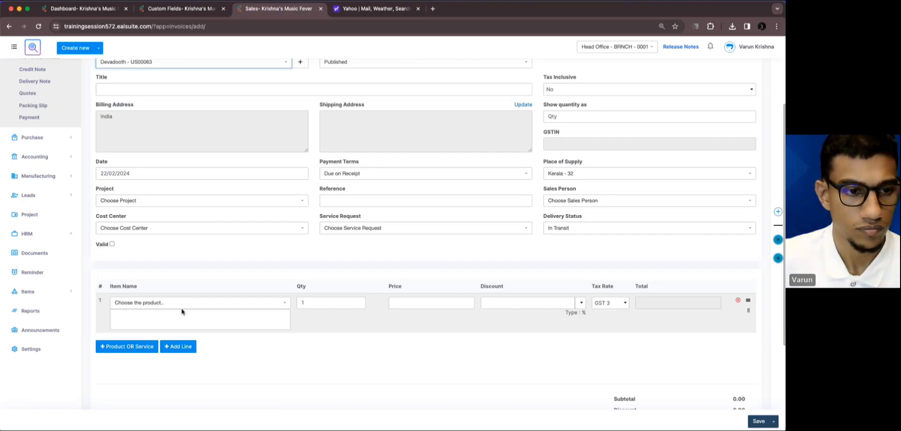
{"action": "left_click", "coordinate": [148, 347]}
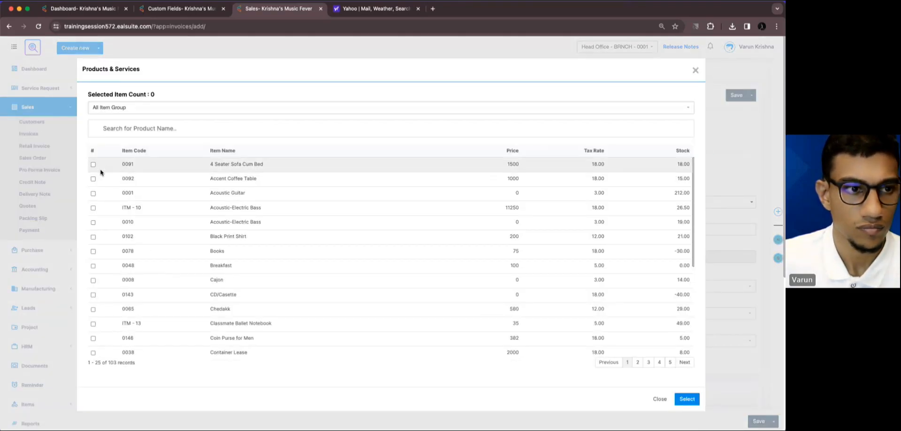
{"action": "left_click", "coordinate": [93, 165]}
{"action": "left_click", "coordinate": [686, 399]}
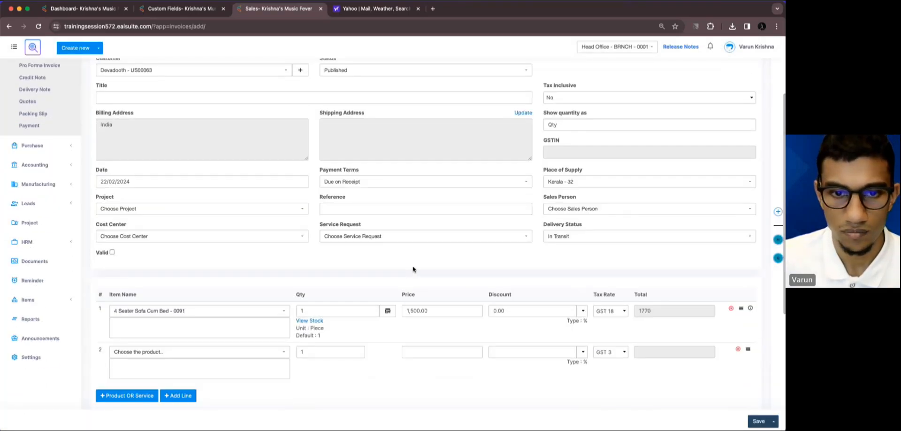
{"action": "scroll", "coordinate": [555, 354], "scroll_direction": "down", "scroll_amount": 3}
{"action": "left_click", "coordinate": [756, 421]}
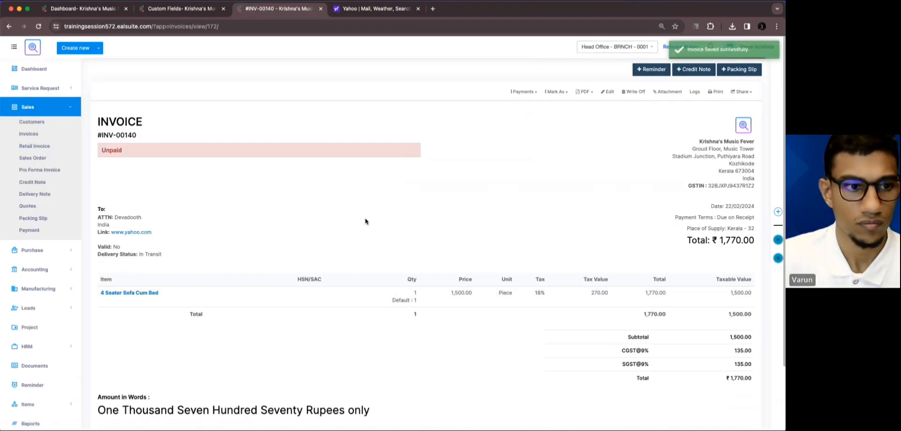
- Check the stock details of the 4 Seater Sofa Cum Bed from the saved invoice and close the product details
{"action": "left_click", "coordinate": [158, 294]}
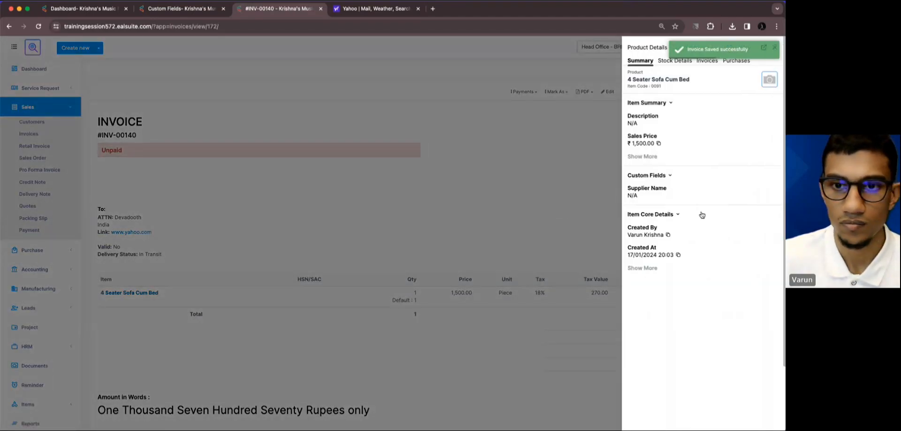
{"action": "left_click", "coordinate": [685, 64]}
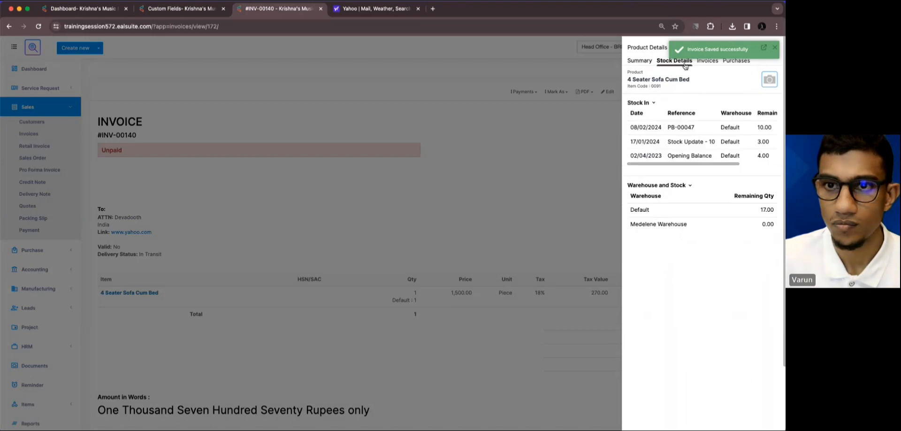
{"action": "left_click", "coordinate": [775, 48]}
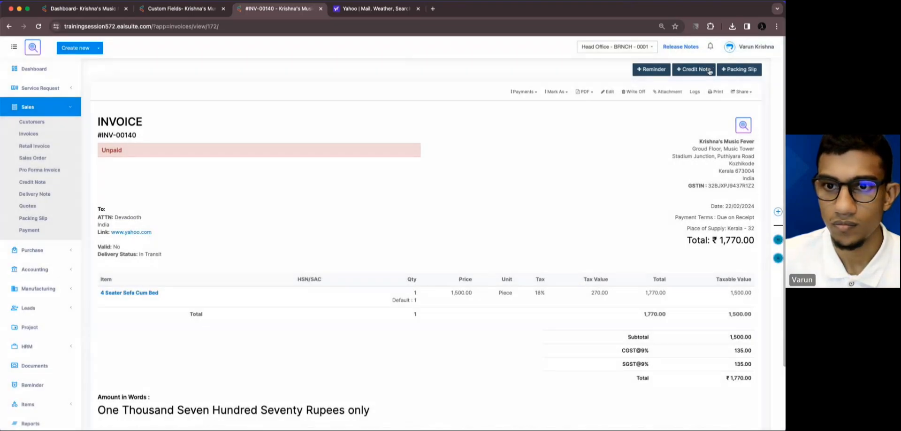
- Open the customer's Link URL from the invoice to test it, then close its tab and return to the invoice
{"action": "left_click", "coordinate": [137, 233]}
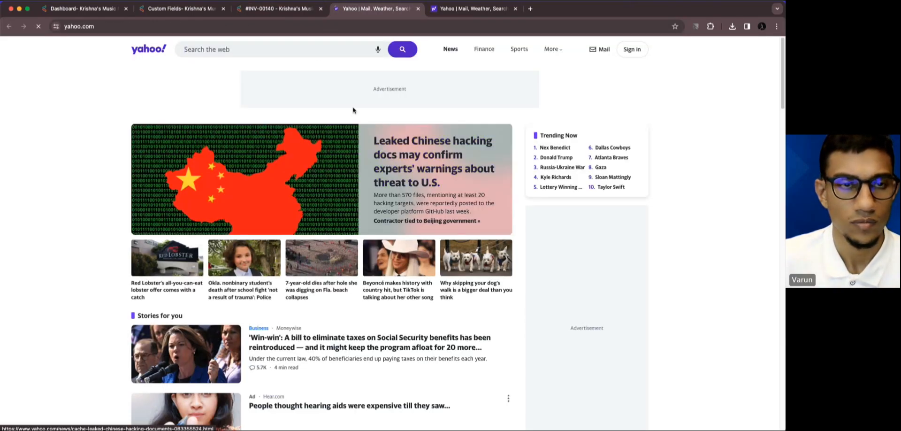
{"action": "left_click", "coordinate": [284, 9]}
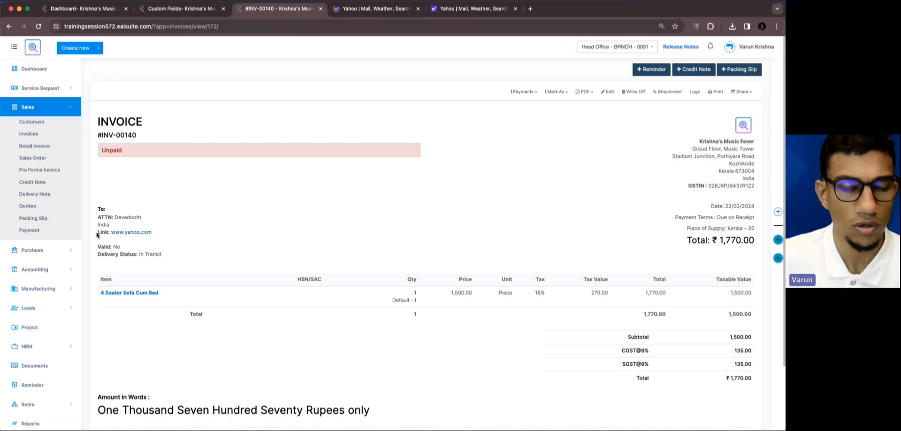
{"action": "left_click", "coordinate": [336, 10]}
{"action": "left_click_drag", "start_coordinate": [339, 13], "coordinate": [249, 15]}
{"action": "left_click", "coordinate": [321, 11]}
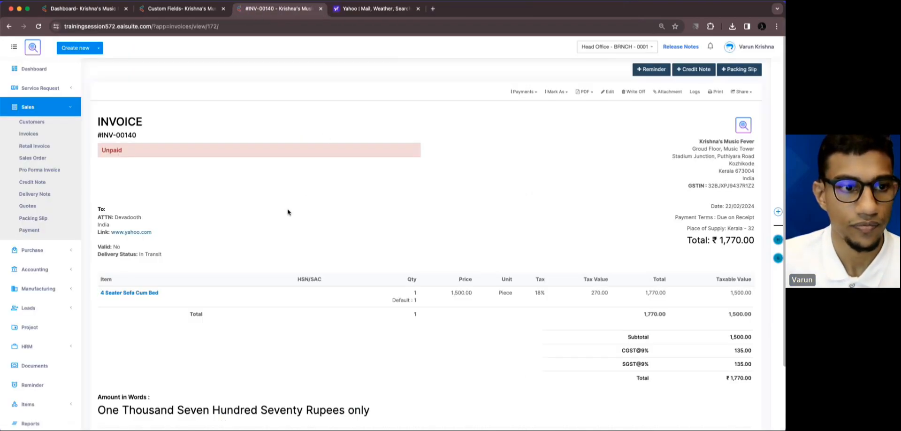